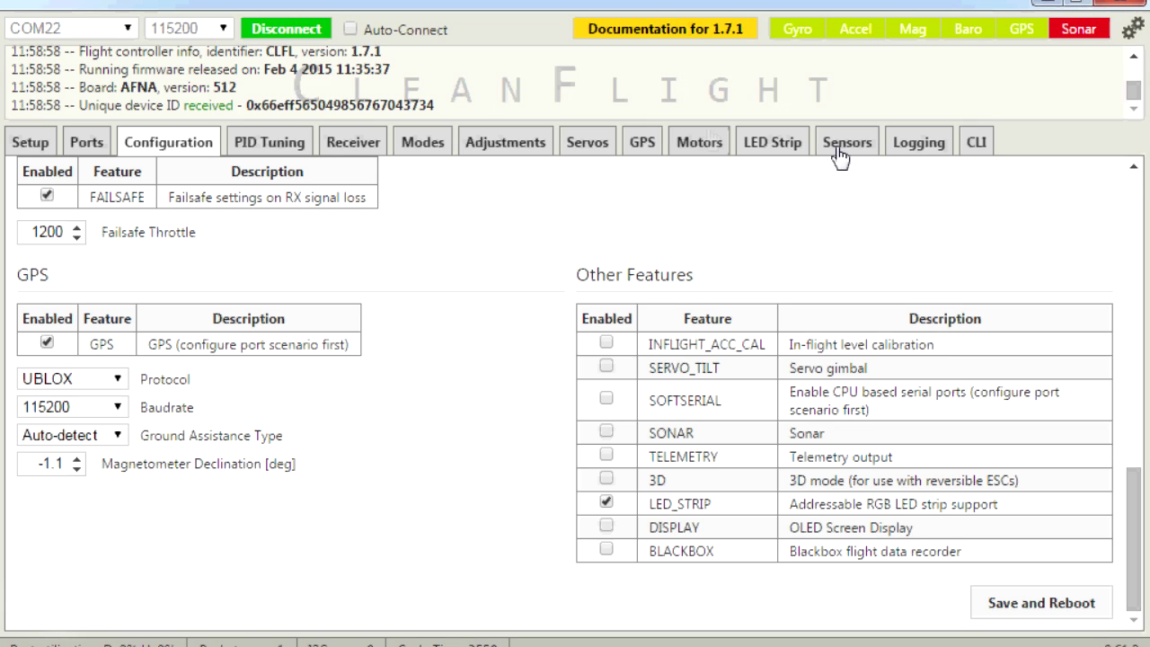
Step: Open the LED strip settings and inspect the functions assigned to LEDs 0, 1, 2 and 3
{"action": "left_click", "coordinate": [776, 146]}
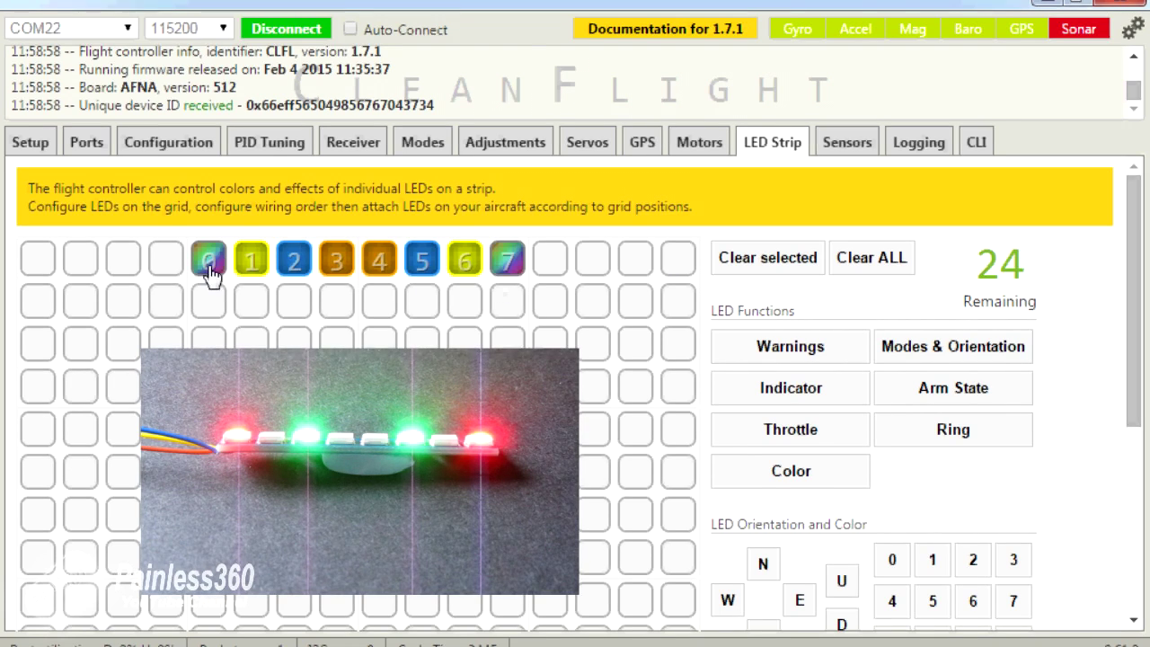
{"action": "left_click", "coordinate": [209, 272]}
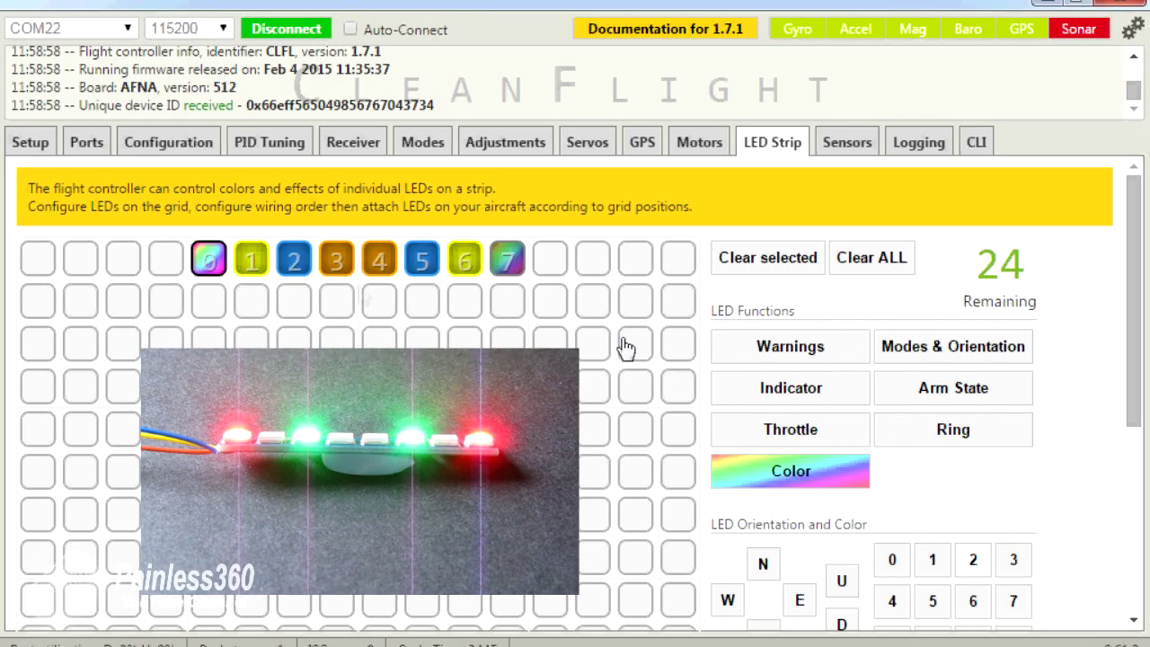
{"action": "left_click", "coordinate": [252, 269]}
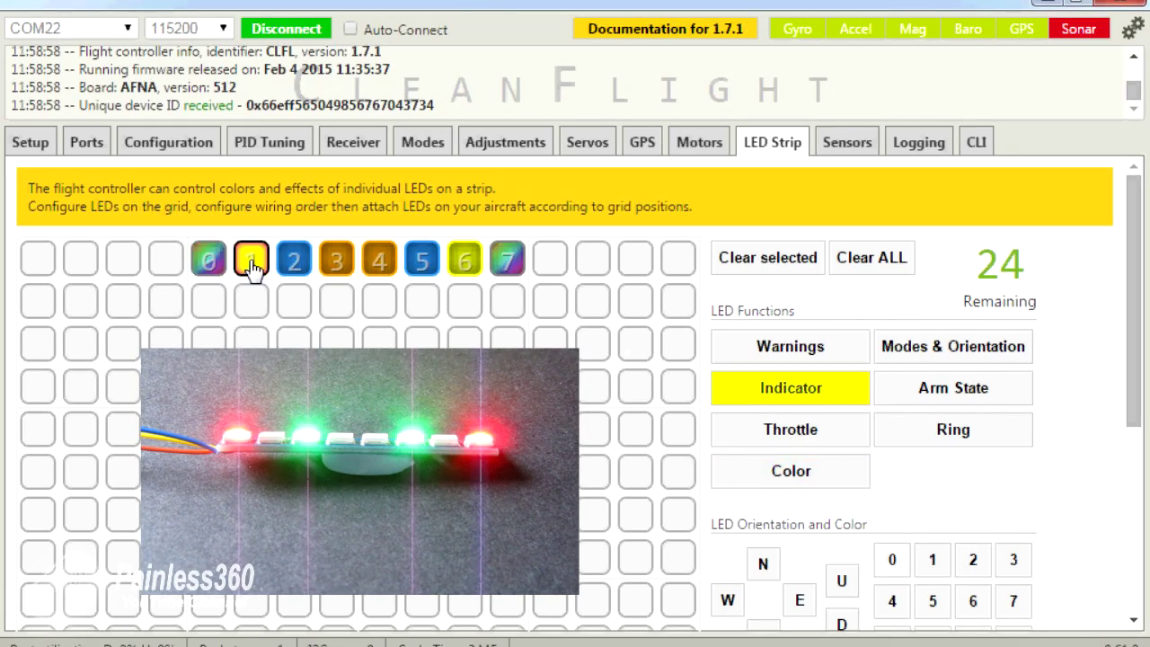
{"action": "left_click", "coordinate": [300, 263]}
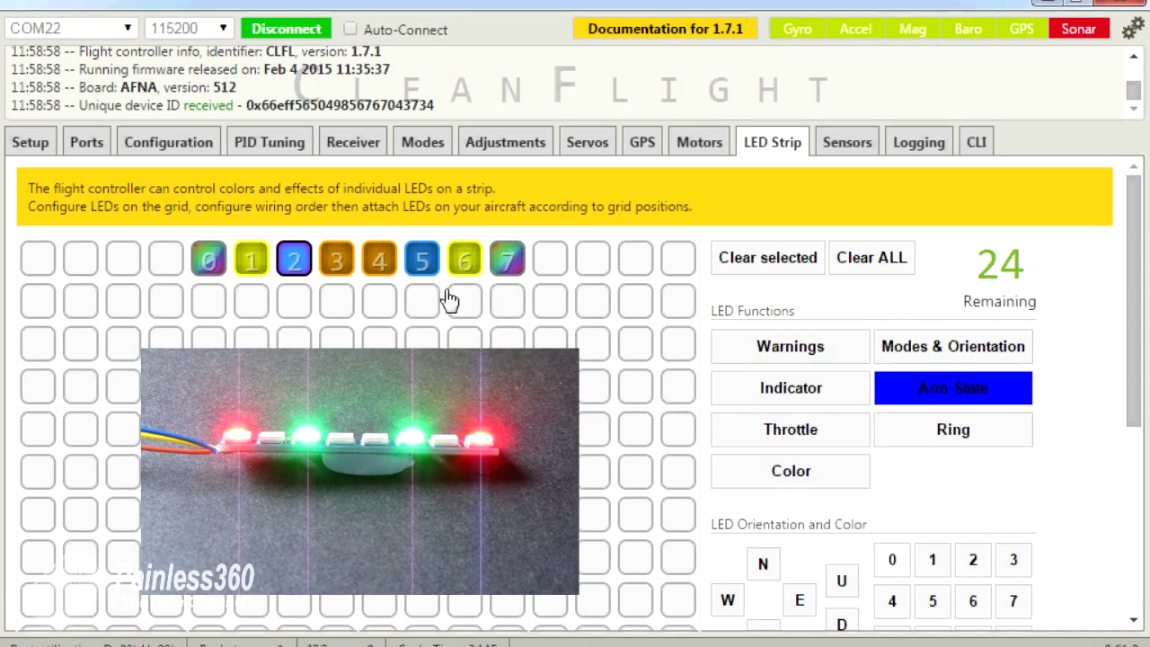
{"action": "left_click", "coordinate": [338, 268]}
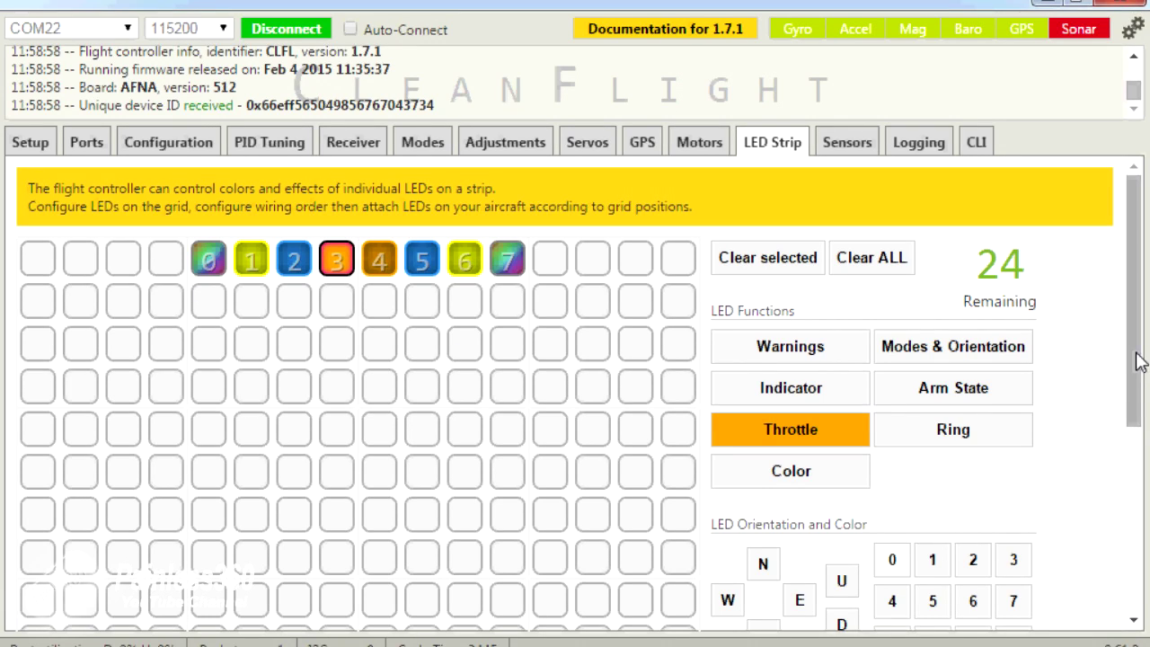
Step: Clear all LEDs from the strip grid and save the empty layout
{"action": "mouse_move", "coordinate": [1137, 350]}
{"action": "left_mouse_down"}
{"action": "mouse_move", "coordinate": [1137, 539]}
{"action": "mouse_move", "coordinate": [1139, 328]}
{"action": "left_mouse_up"}
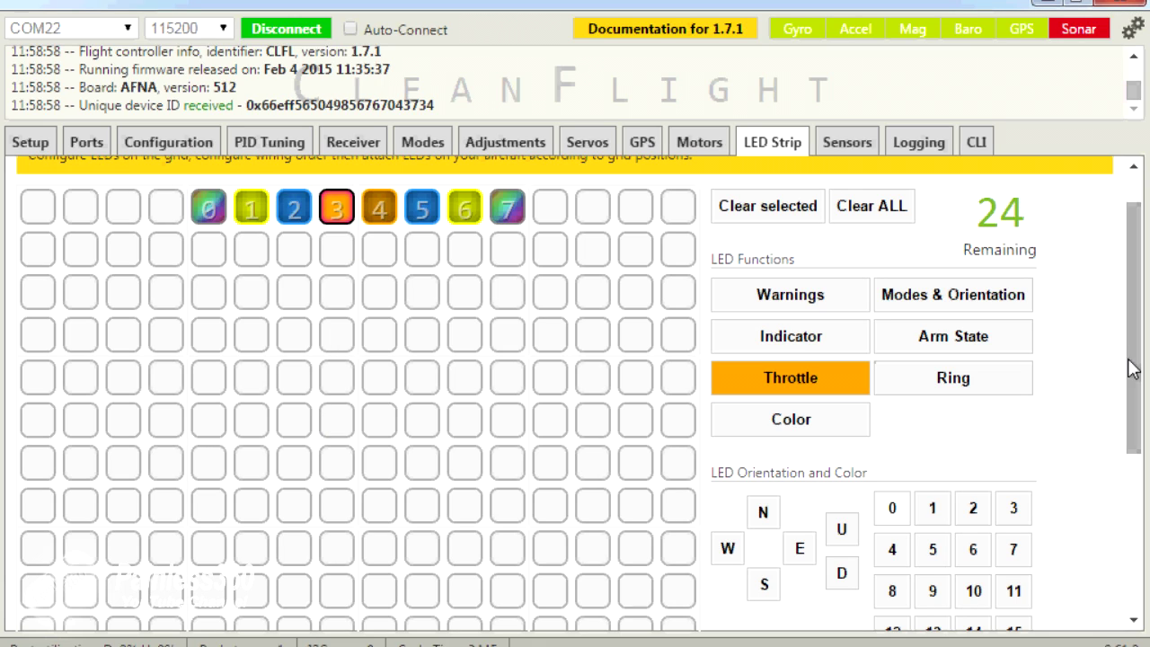
{"action": "left_click", "coordinate": [885, 213]}
{"action": "left_click_drag", "start_coordinate": [1134, 364], "coordinate": [1118, 624]}
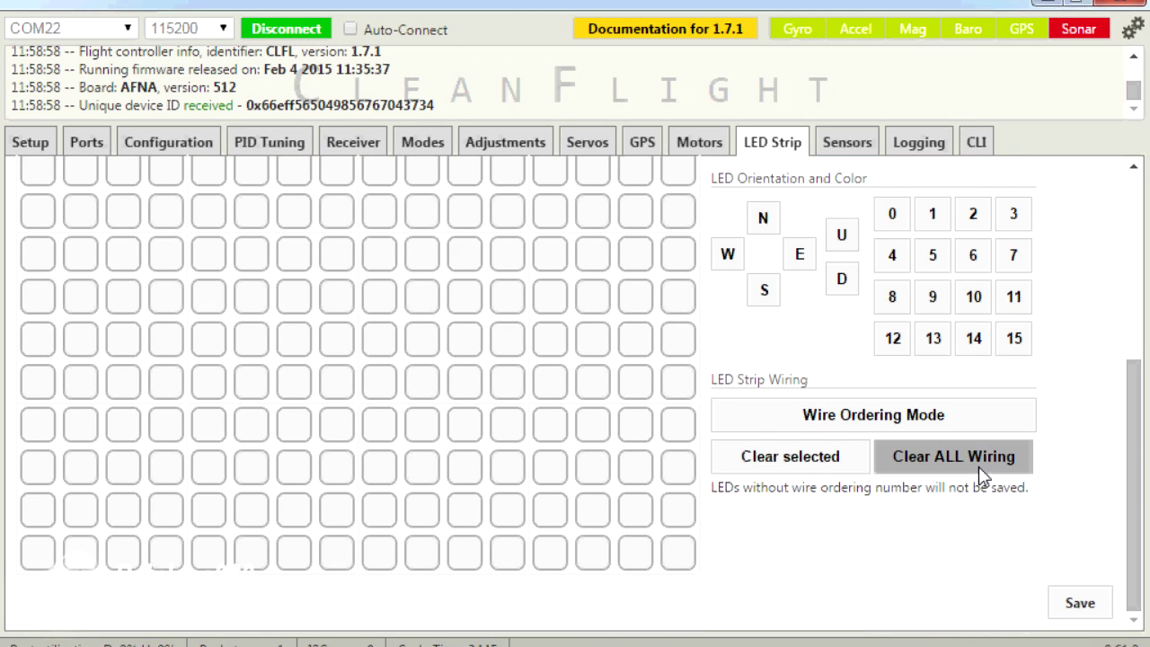
{"action": "left_click", "coordinate": [1081, 607]}
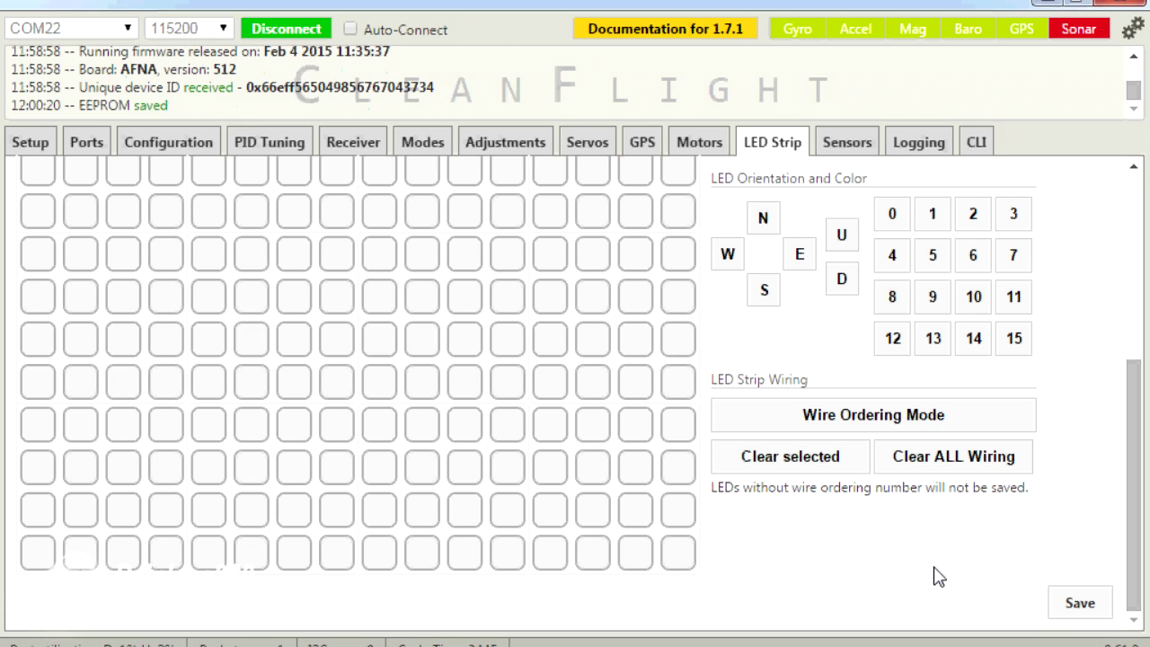
Step: Open the command line interface and return to the LED strip settings
{"action": "left_click", "coordinate": [979, 148]}
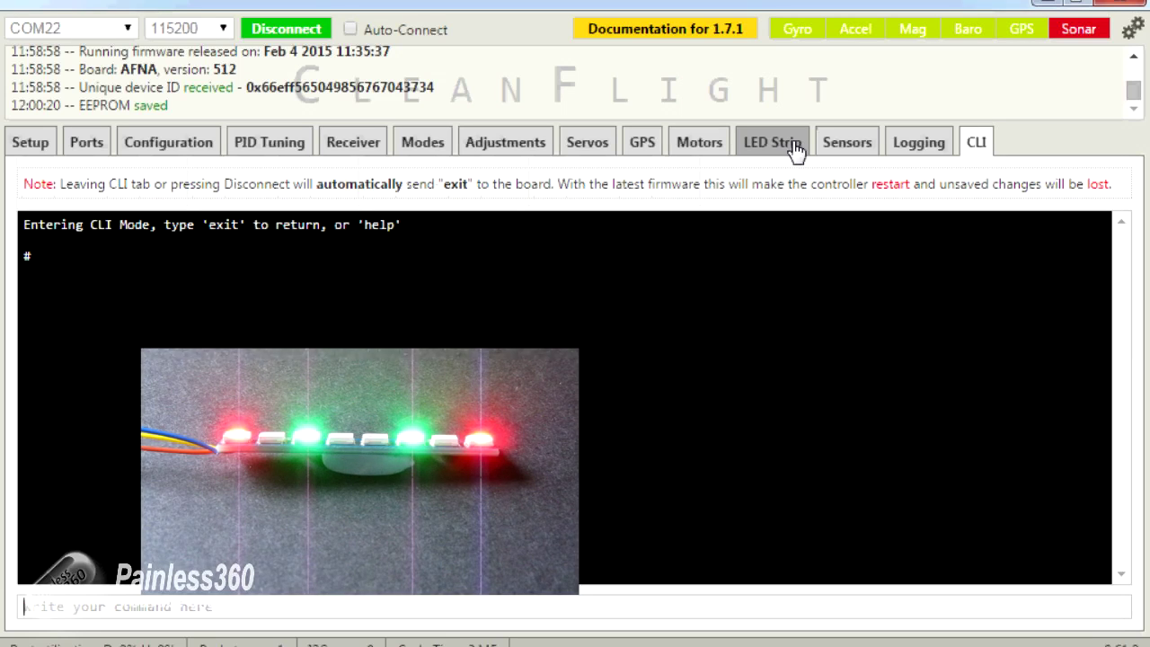
{"action": "left_click", "coordinate": [796, 147]}
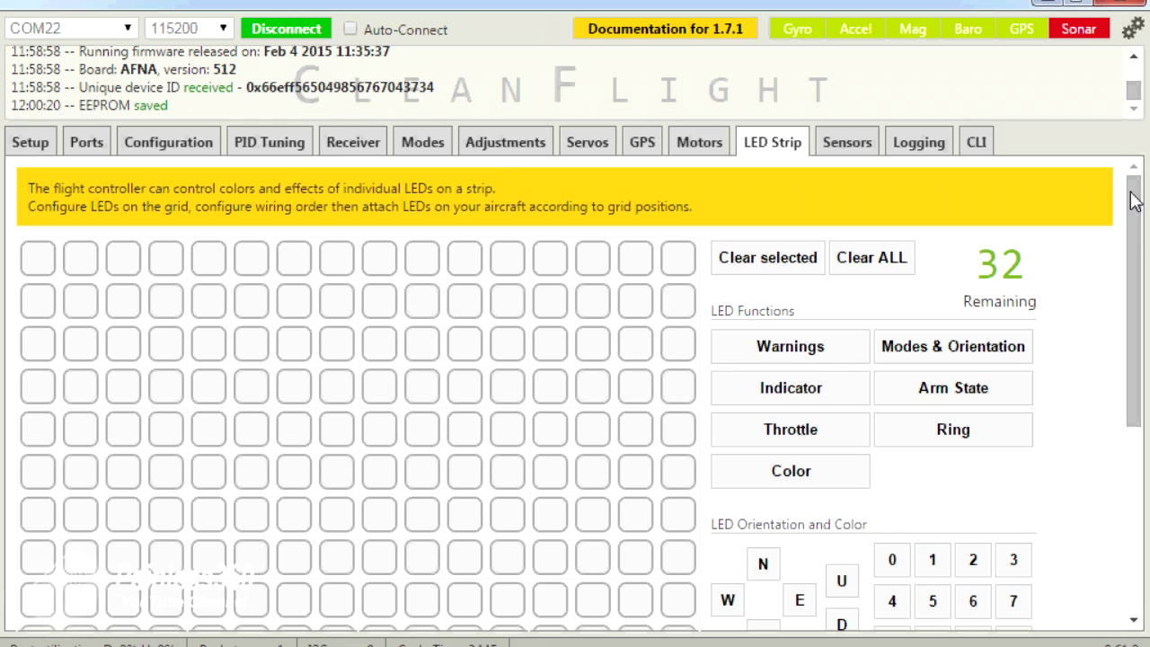
Step: Use Wire Ordering Mode to number eight adjacent cells in the third grid row, starting at the fifth column, as LEDs 0 to 7
{"action": "mouse_move", "coordinate": [1136, 250]}
{"action": "left_mouse_down"}
{"action": "mouse_move", "coordinate": [1137, 305]}
{"action": "mouse_move", "coordinate": [1143, 270]}
{"action": "left_mouse_up"}
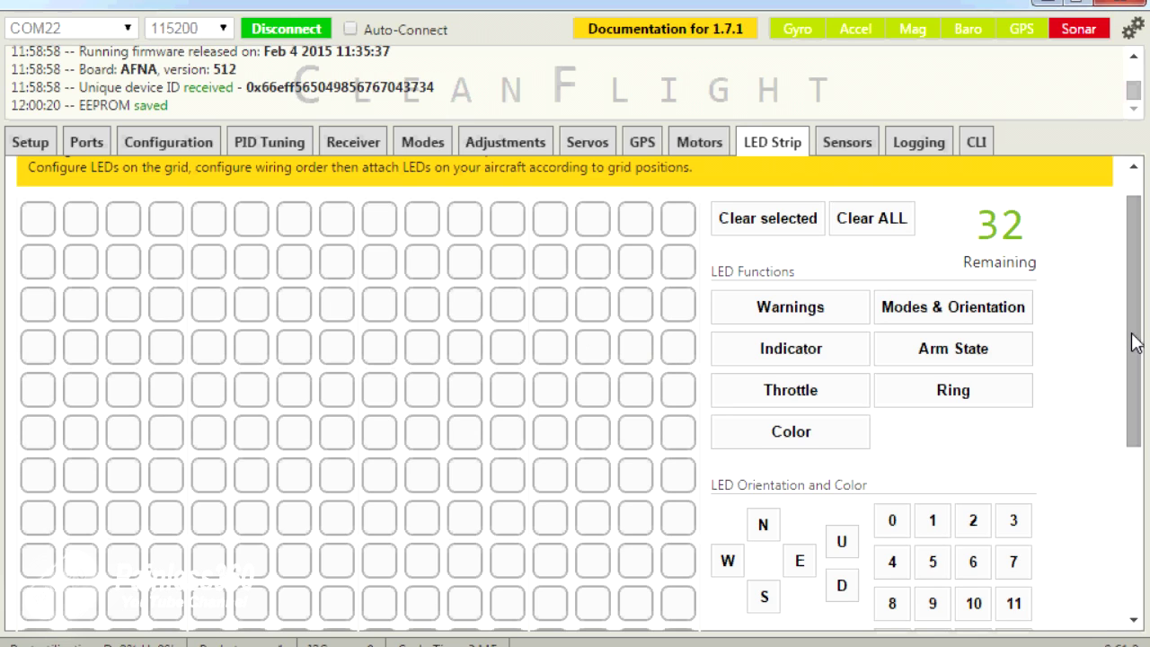
{"action": "left_click_drag", "start_coordinate": [1134, 341], "coordinate": [1132, 564]}
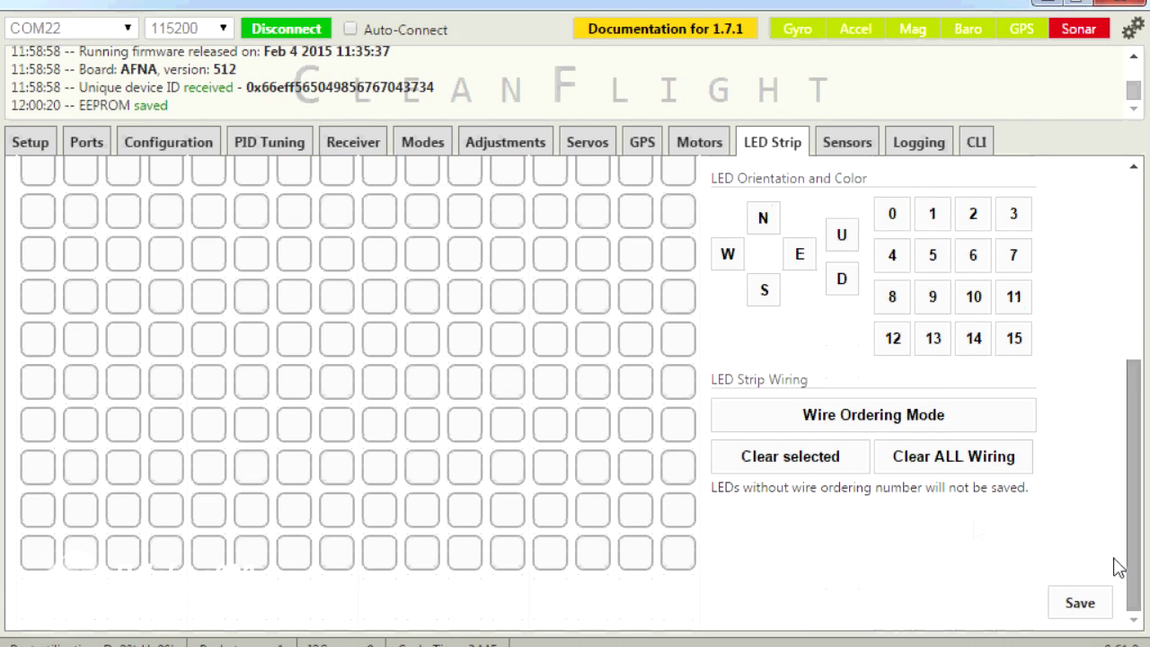
{"action": "left_click", "coordinate": [868, 418]}
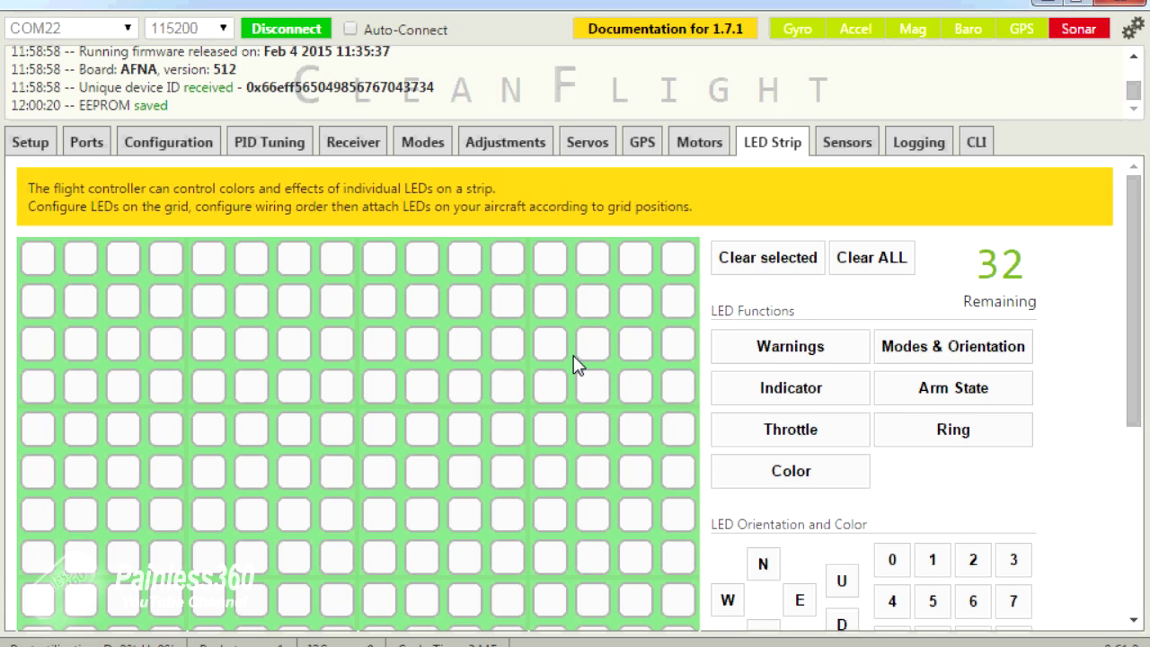
{"action": "left_click", "coordinate": [216, 351]}
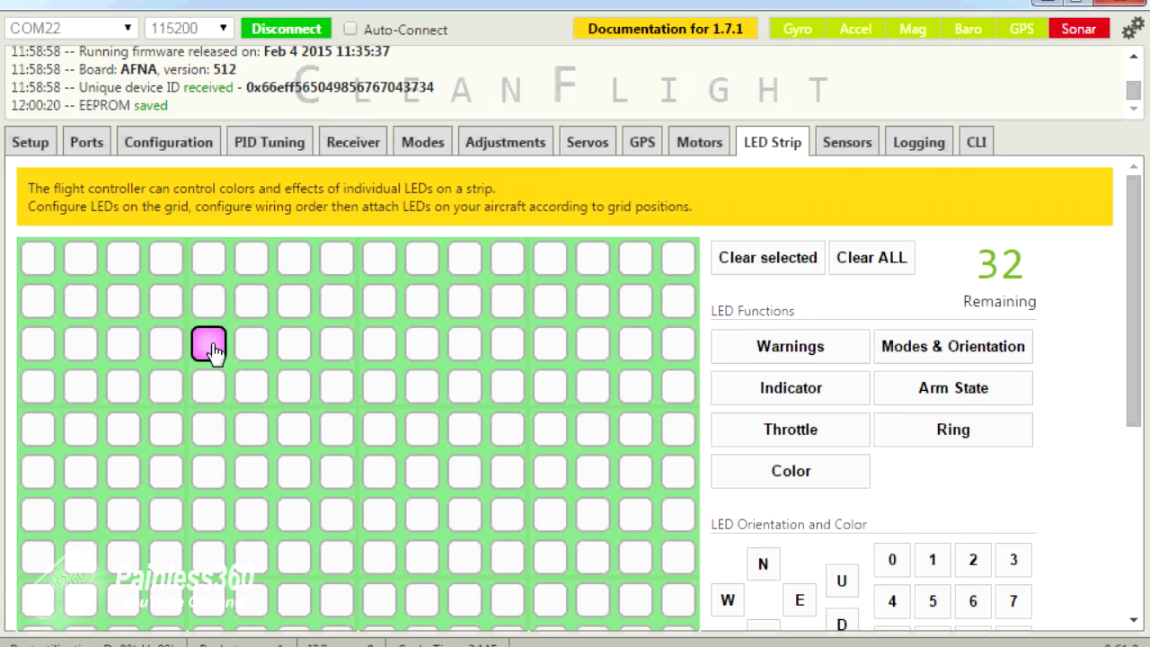
{"action": "left_click", "coordinate": [253, 351]}
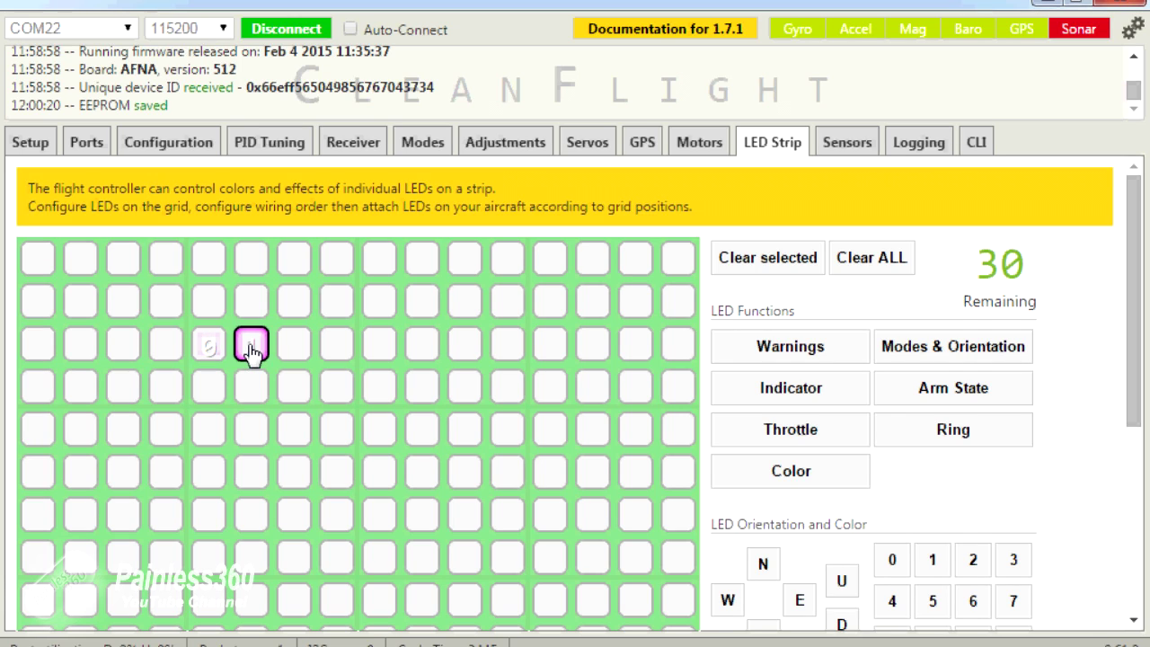
{"action": "left_click", "coordinate": [304, 354]}
{"action": "left_click", "coordinate": [342, 361]}
{"action": "left_click", "coordinate": [393, 360]}
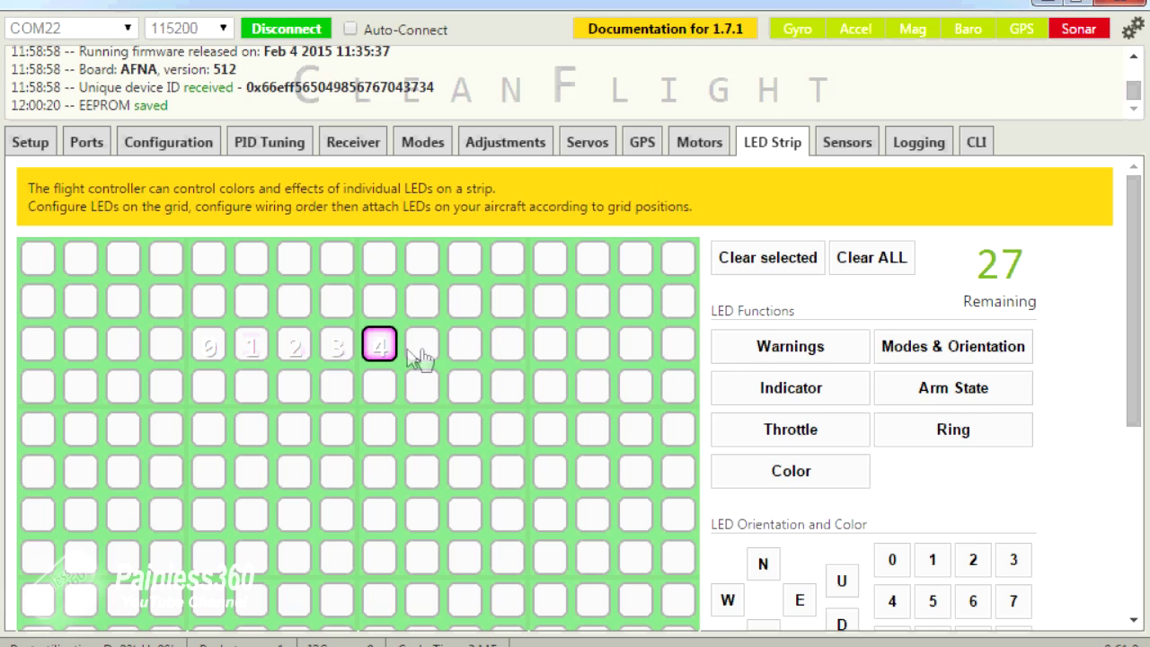
{"action": "left_click", "coordinate": [422, 358]}
{"action": "left_click", "coordinate": [480, 358]}
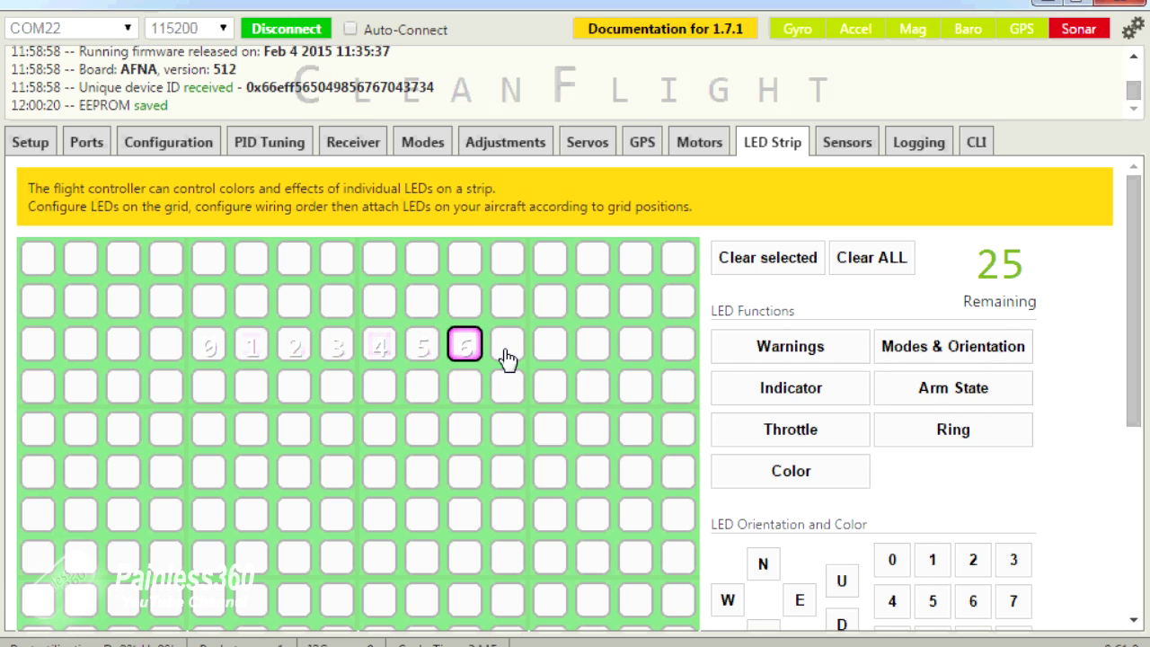
{"action": "left_click", "coordinate": [507, 358]}
{"action": "left_click_drag", "start_coordinate": [1132, 454], "coordinate": [1021, 506]}
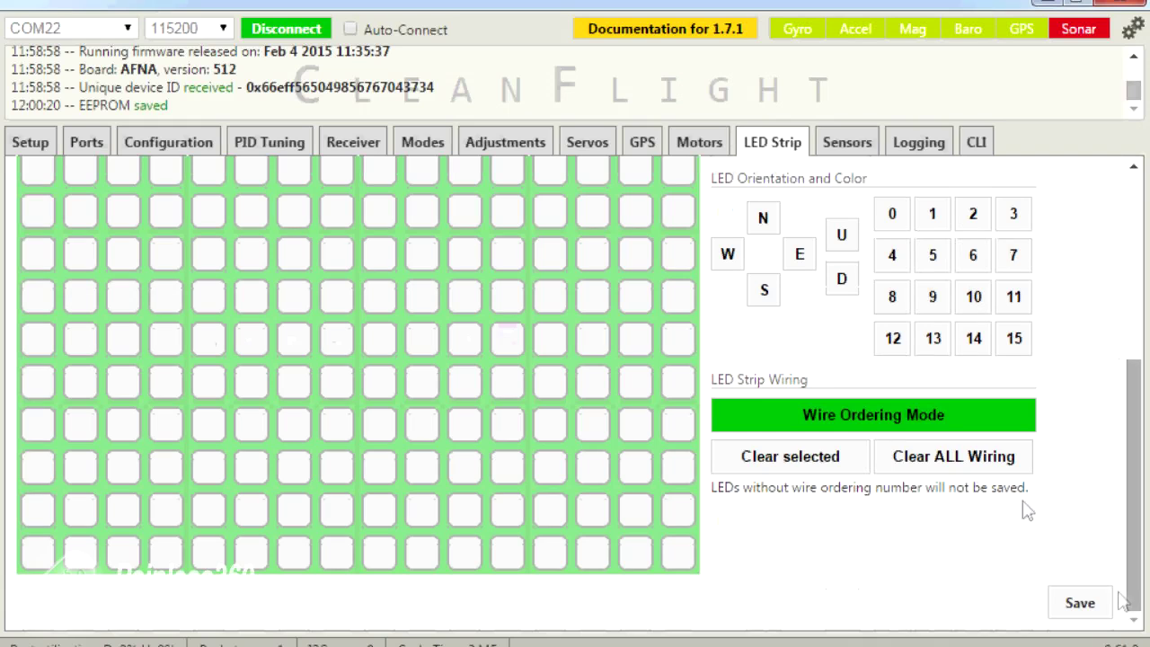
{"action": "left_click", "coordinate": [932, 413]}
Step: Assign the Color function to the two end LEDs, 0 and 7
{"action": "left_click_drag", "start_coordinate": [1132, 508], "coordinate": [1131, 268]}
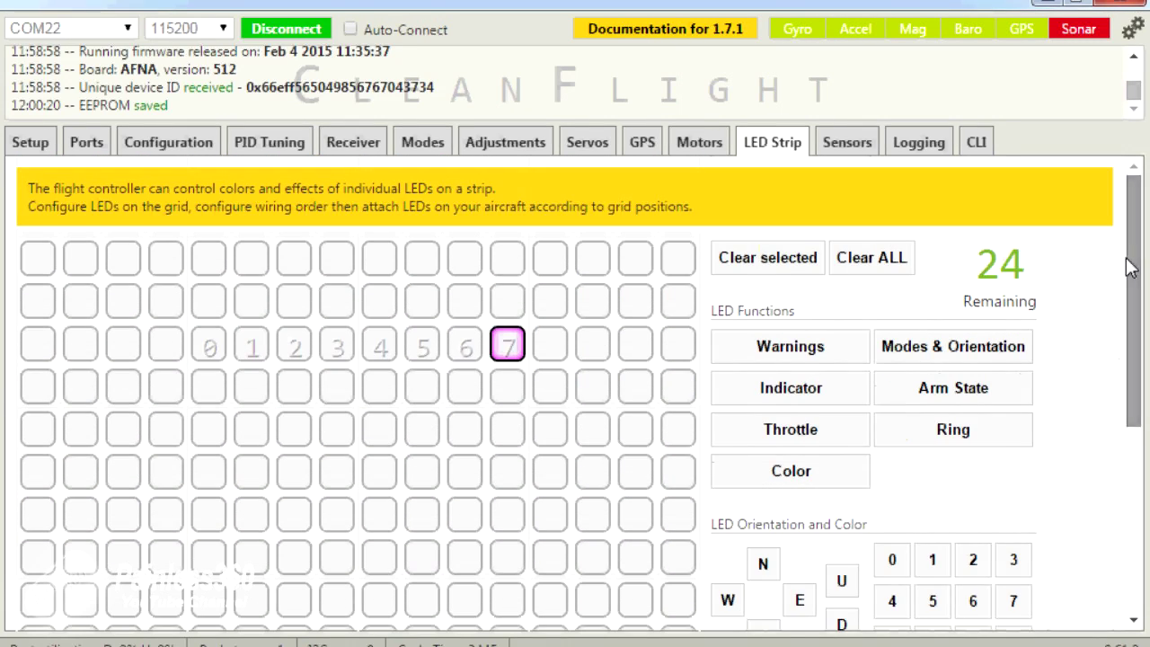
{"action": "left_click", "coordinate": [209, 358]}
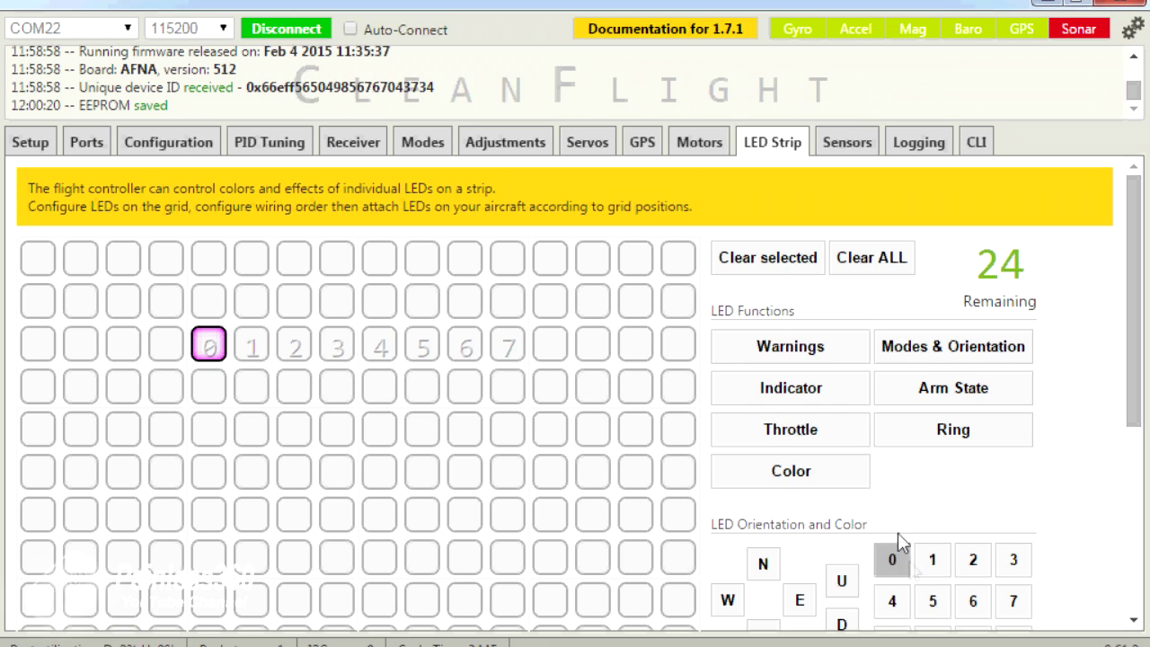
{"action": "left_click", "coordinate": [788, 464]}
{"action": "left_click", "coordinate": [791, 467]}
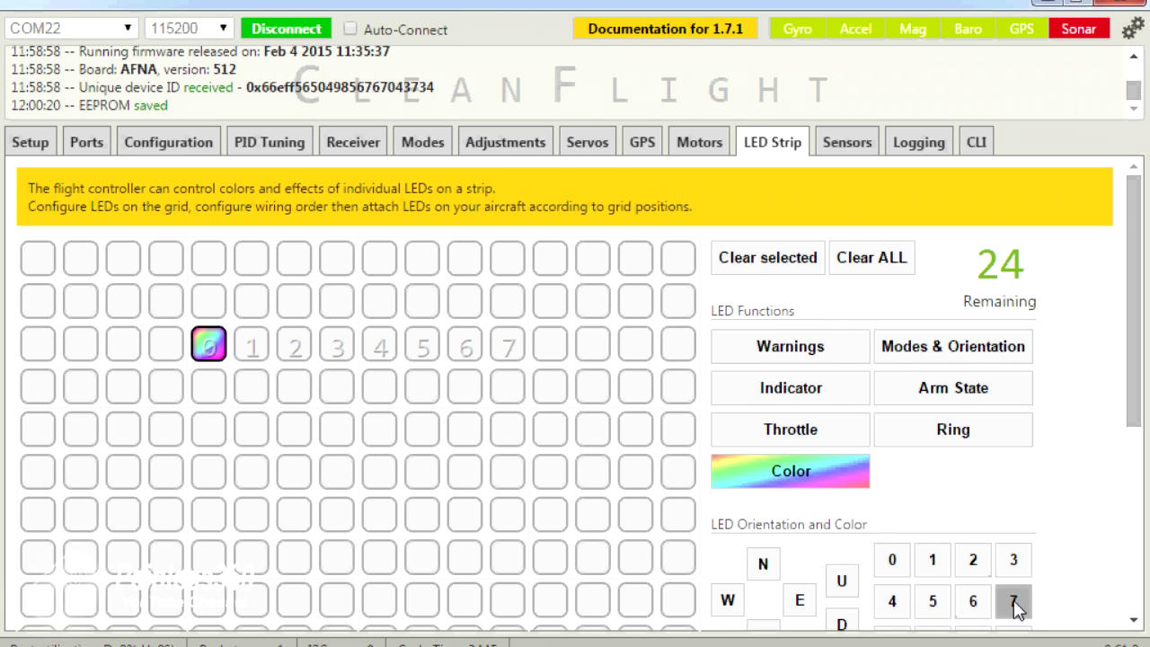
{"action": "left_click", "coordinate": [508, 350]}
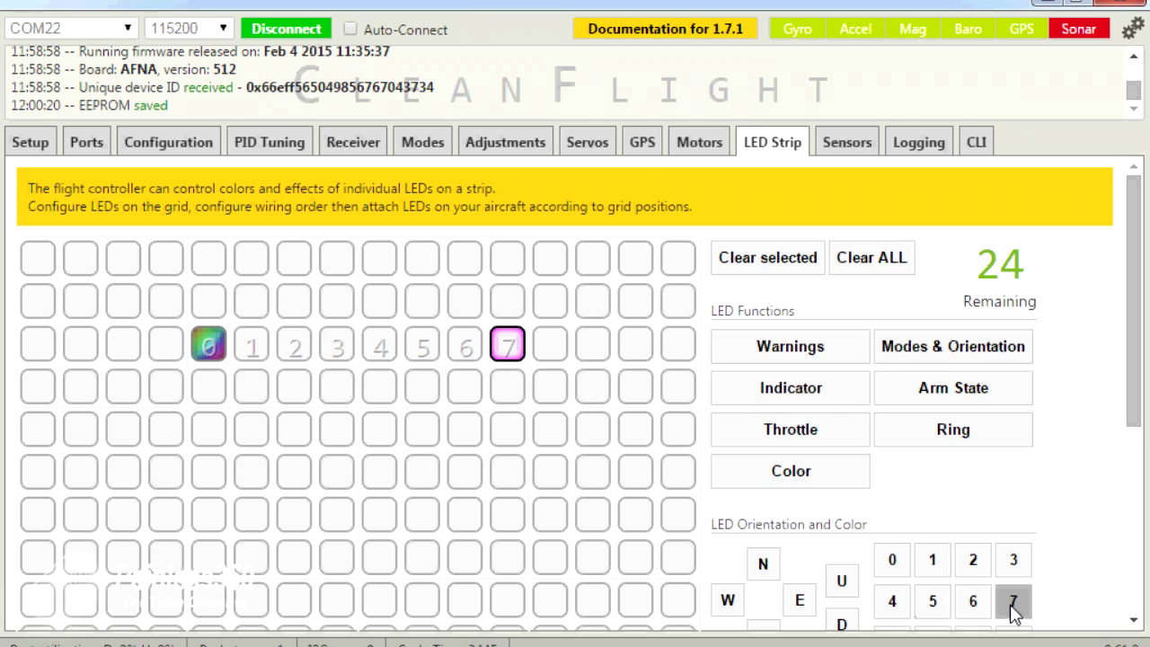
{"action": "left_click", "coordinate": [844, 474]}
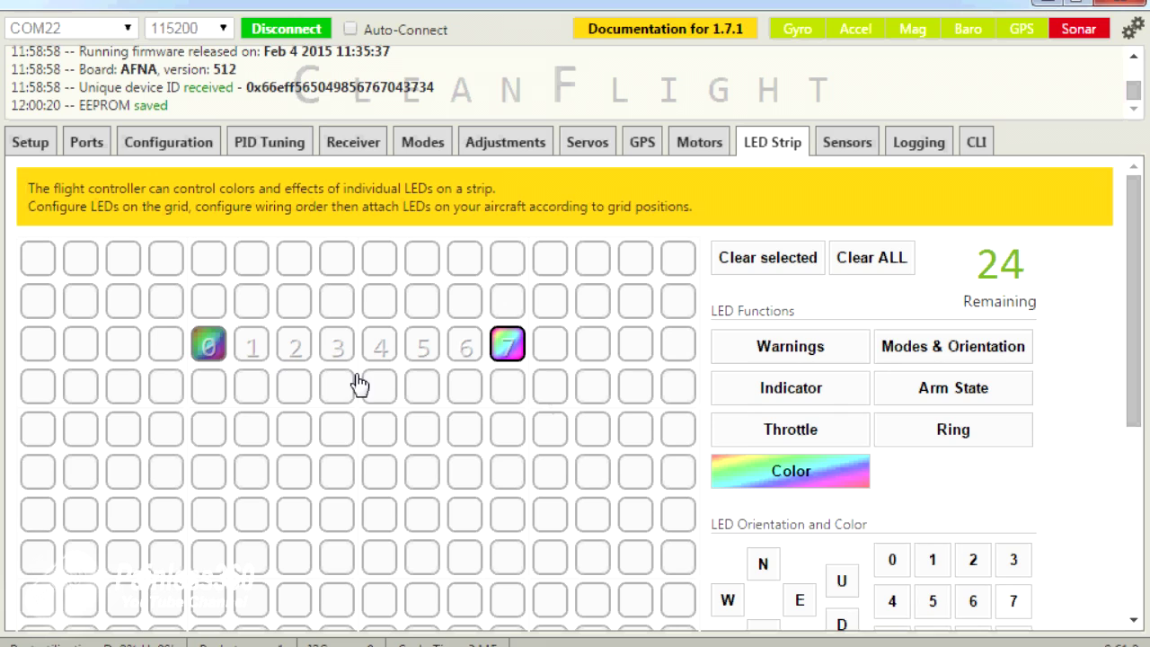
Step: Assign the Arm State function to the two middle LEDs, 3 and 4
{"action": "left_click", "coordinate": [335, 350]}
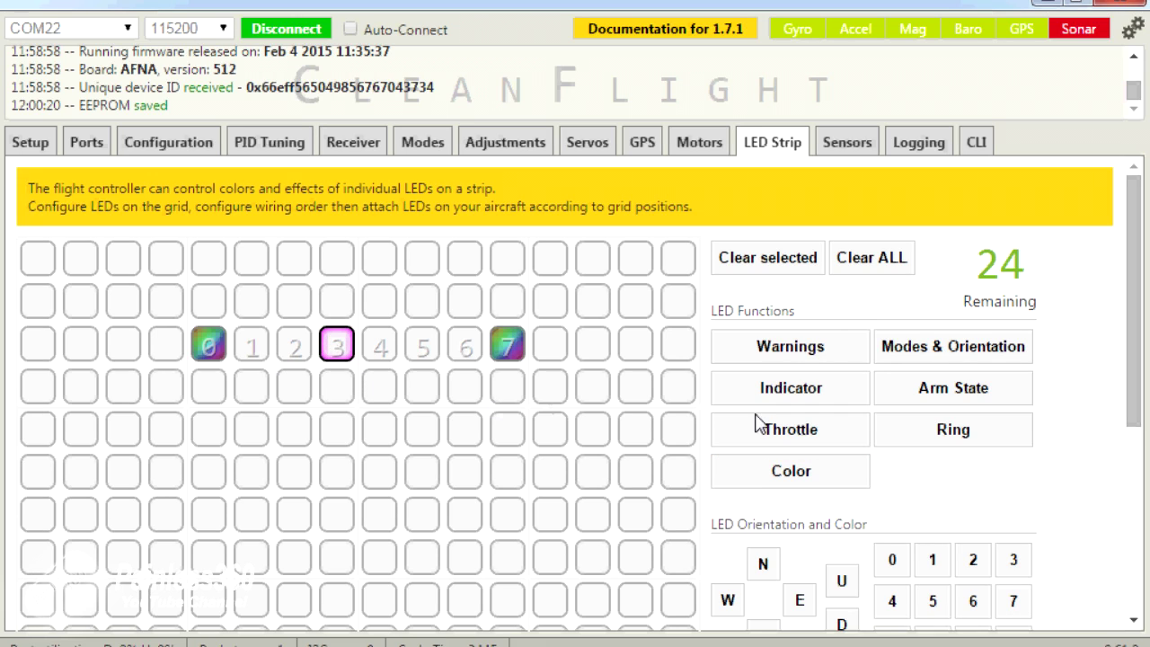
{"action": "left_click", "coordinate": [944, 388]}
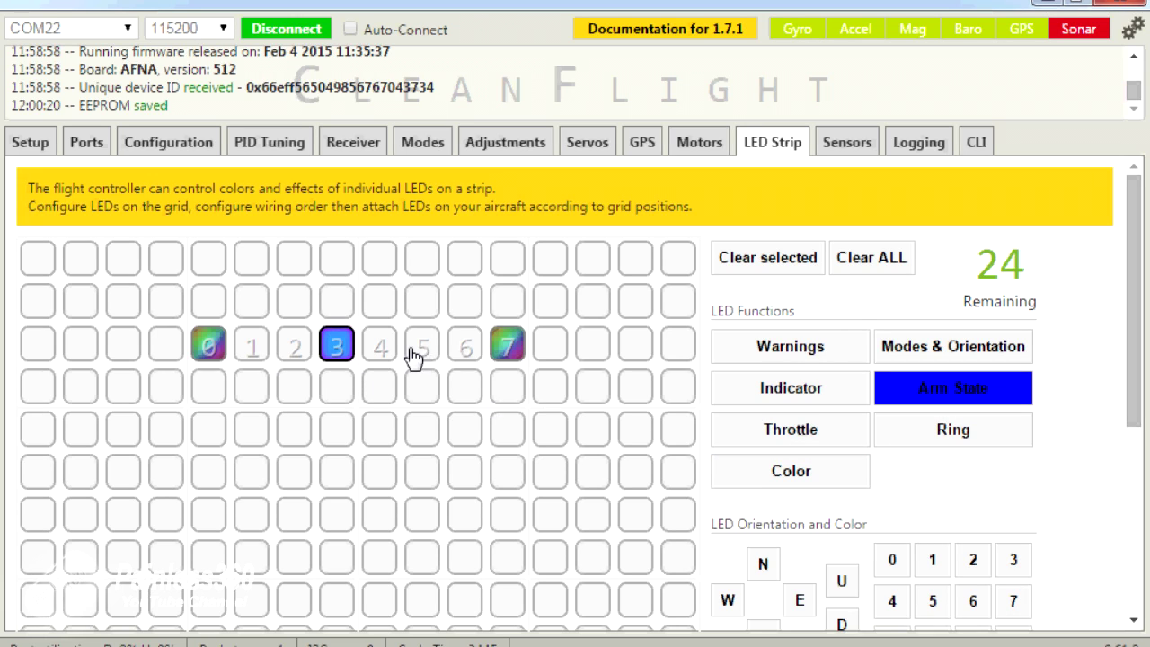
{"action": "left_click", "coordinate": [382, 352]}
{"action": "left_click", "coordinate": [978, 395]}
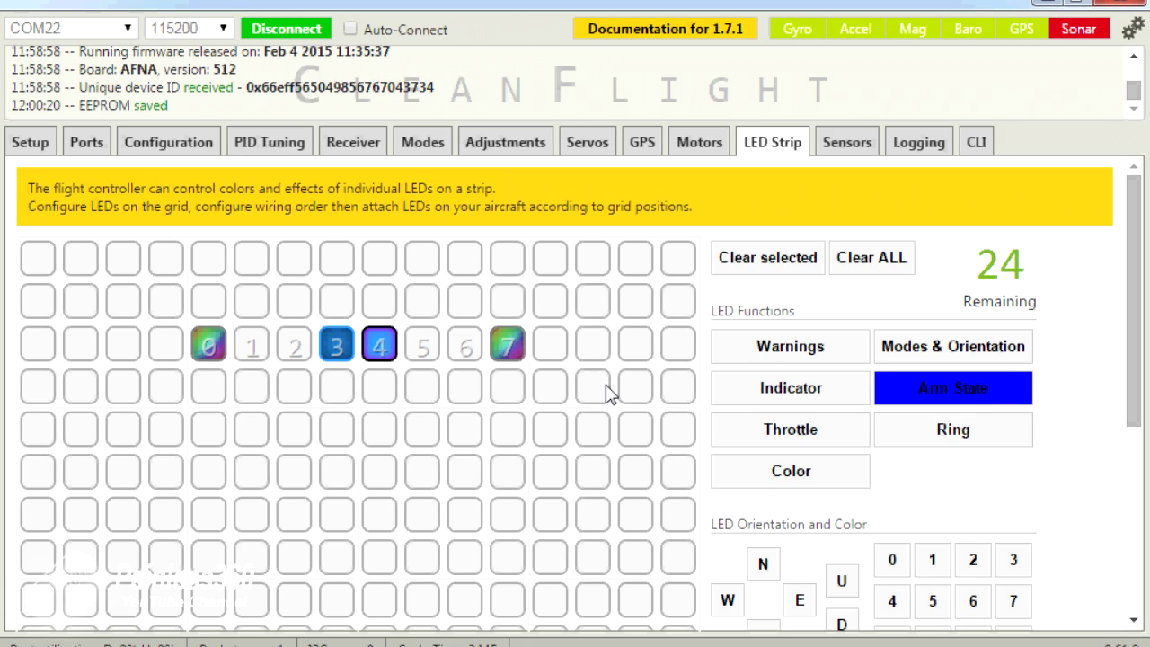
Step: Assign the Indicator function to LEDs 1 and 6
{"action": "left_click", "coordinate": [255, 351]}
{"action": "left_click", "coordinate": [773, 386]}
{"action": "left_click", "coordinate": [465, 351]}
{"action": "left_click", "coordinate": [787, 387]}
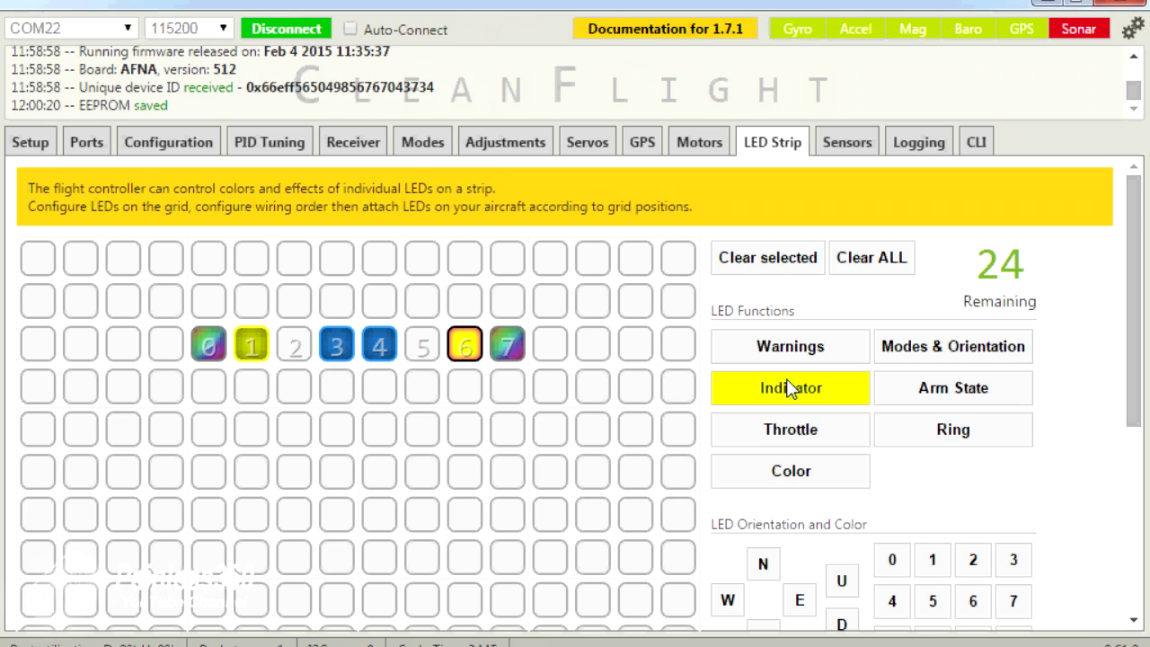
Step: Assign both the Modes & Orientation and Throttle functions to LEDs 2 and 5
{"action": "left_click", "coordinate": [289, 349]}
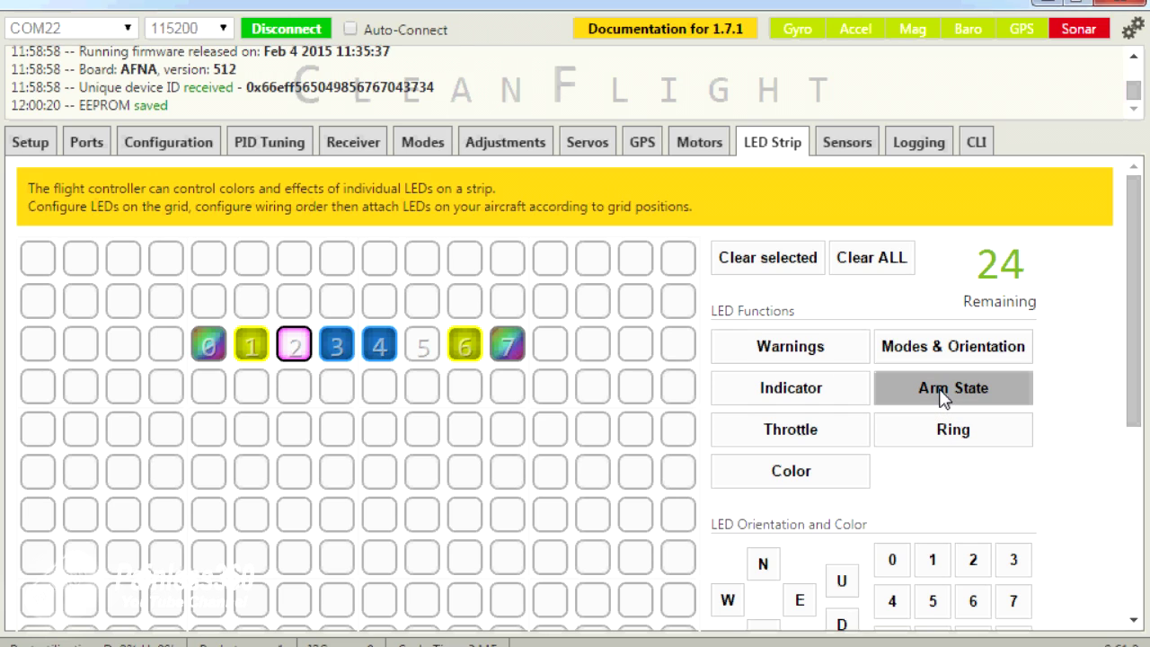
{"action": "left_click", "coordinate": [952, 349]}
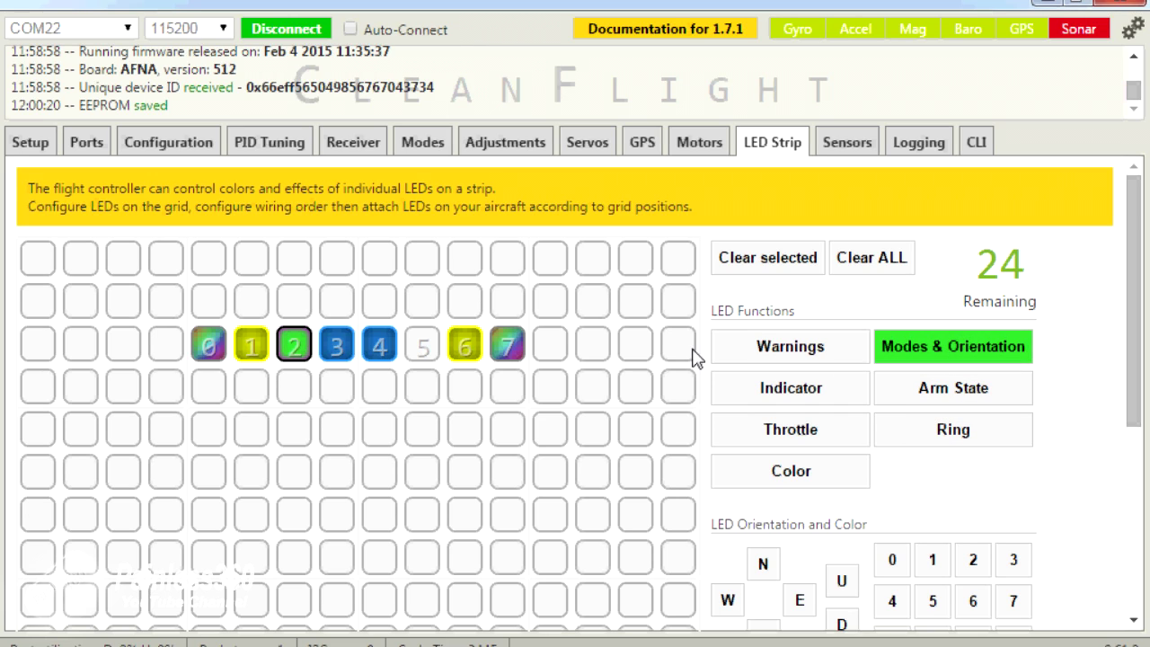
{"action": "left_click", "coordinate": [424, 352]}
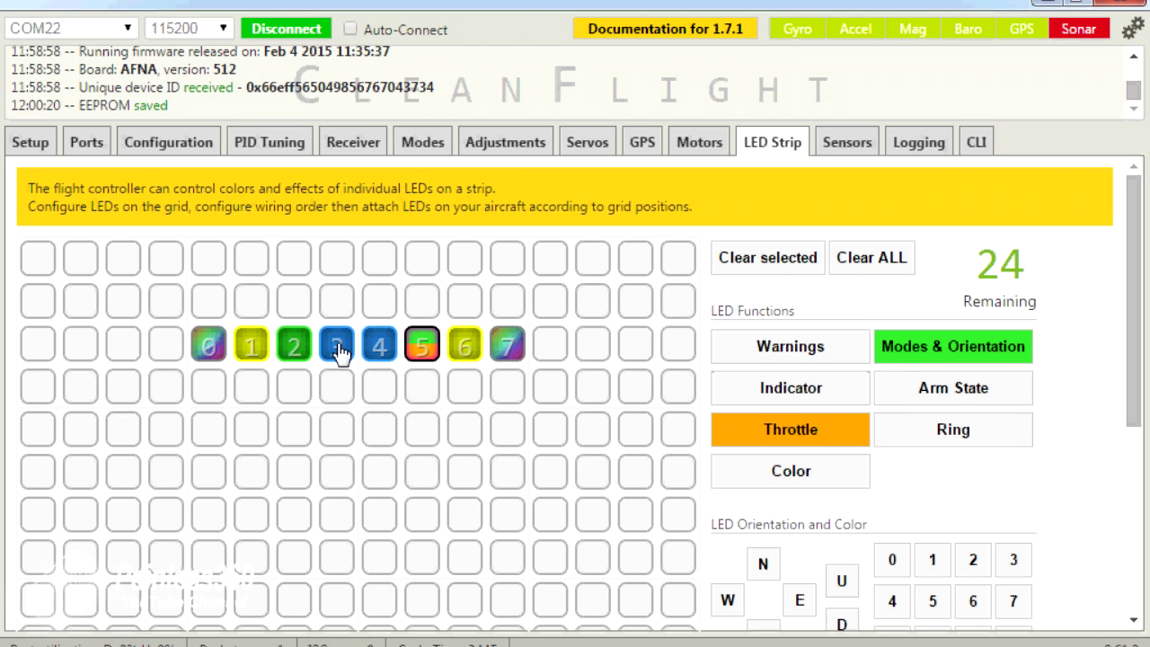
{"action": "left_click", "coordinate": [304, 350]}
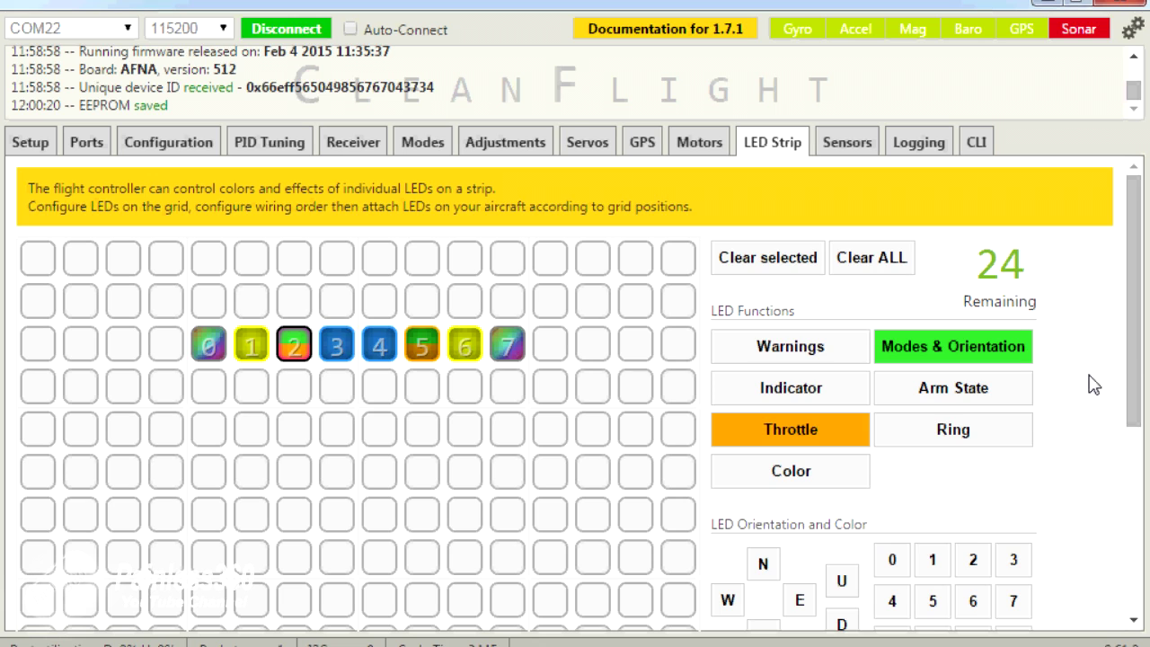
Step: Set the orientation of all eight LEDs, 0 to 7, to north (N) and deselect them
{"action": "scroll", "coordinate": [1123, 378], "scroll_direction": "down", "scroll_amount": 2}
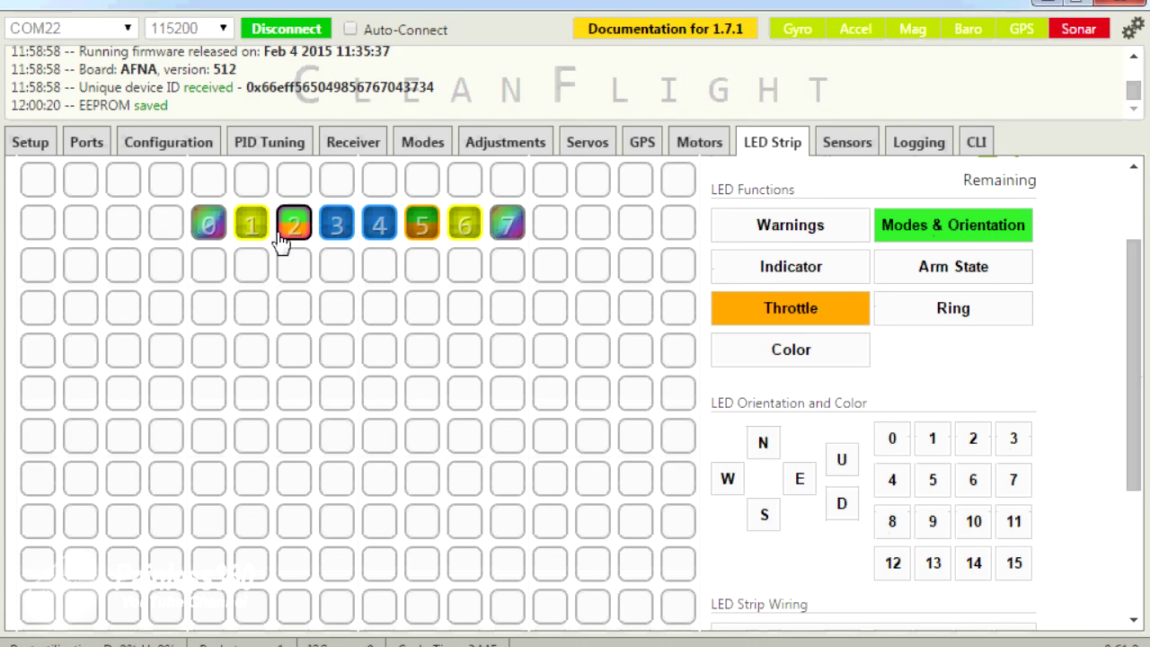
{"action": "left_click_drag", "start_coordinate": [206, 226], "coordinate": [509, 239]}
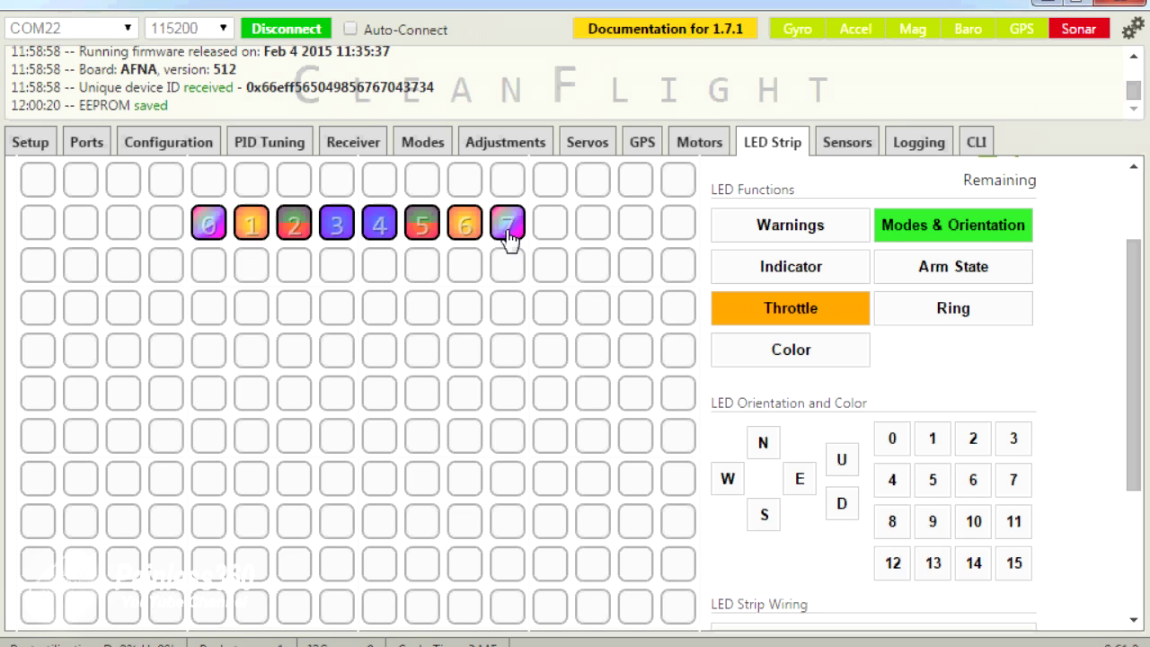
{"action": "left_click", "coordinate": [761, 449]}
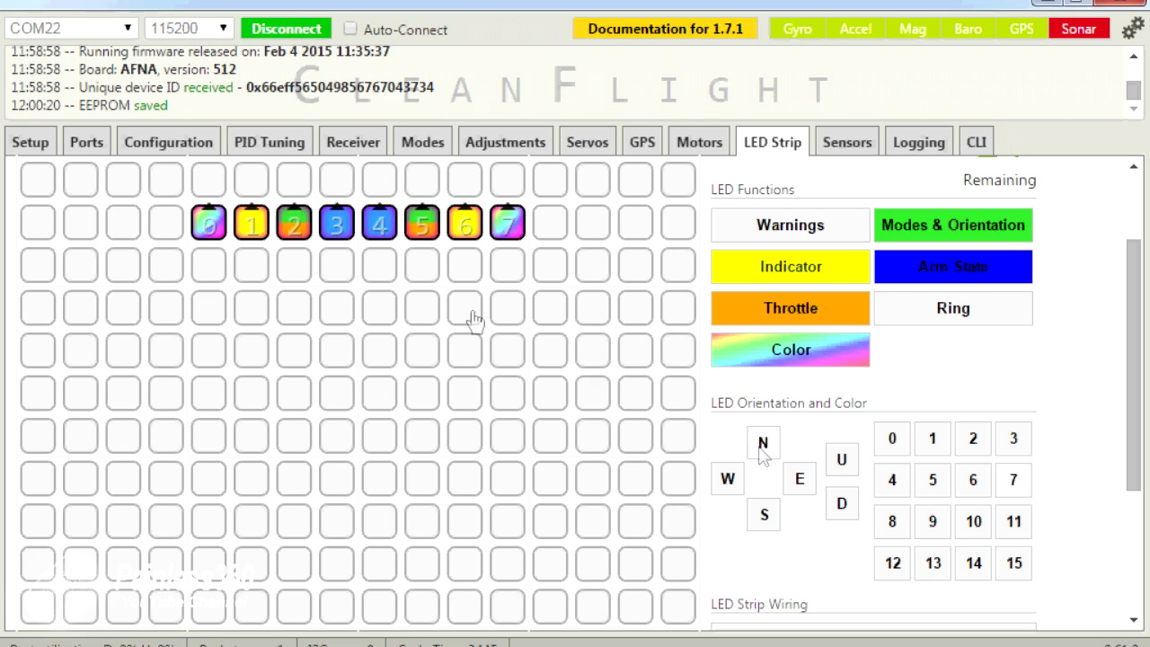
{"action": "left_click", "coordinate": [474, 314]}
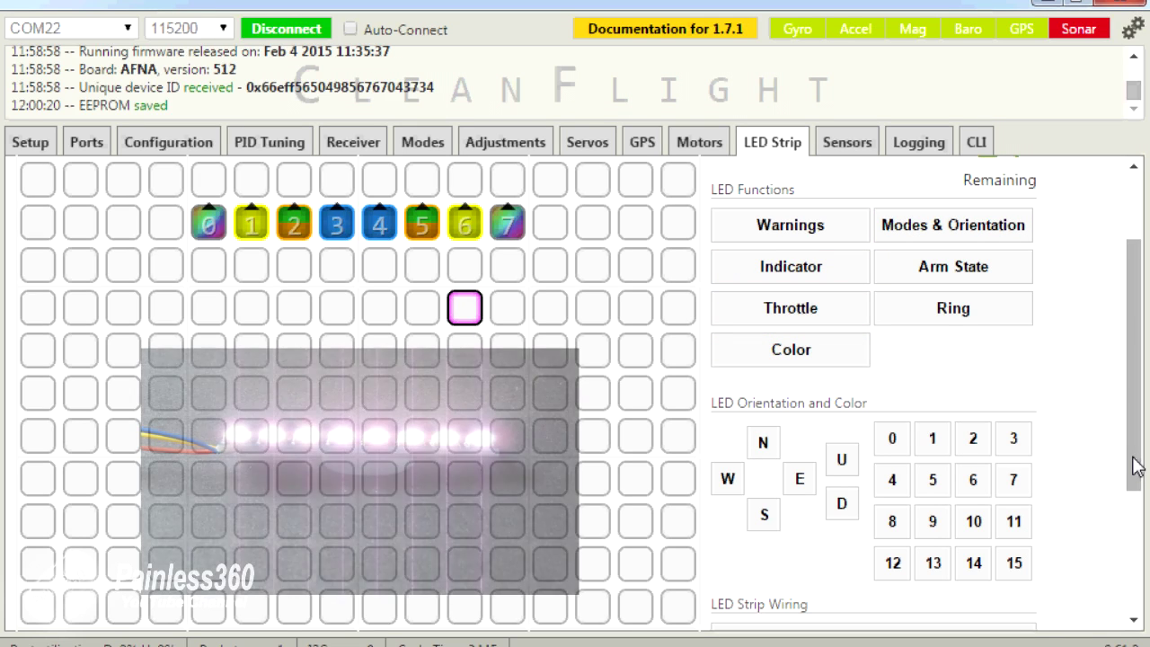
Step: Save the eight-LED strip configuration to the flight controller and bring the LED grid back into view
{"action": "scroll", "coordinate": [1132, 505], "scroll_direction": "down", "scroll_amount": 2}
{"action": "scroll", "coordinate": [1143, 434], "scroll_direction": "up", "scroll_amount": 2}
{"action": "scroll", "coordinate": [1137, 359], "scroll_direction": "up", "scroll_amount": 3}
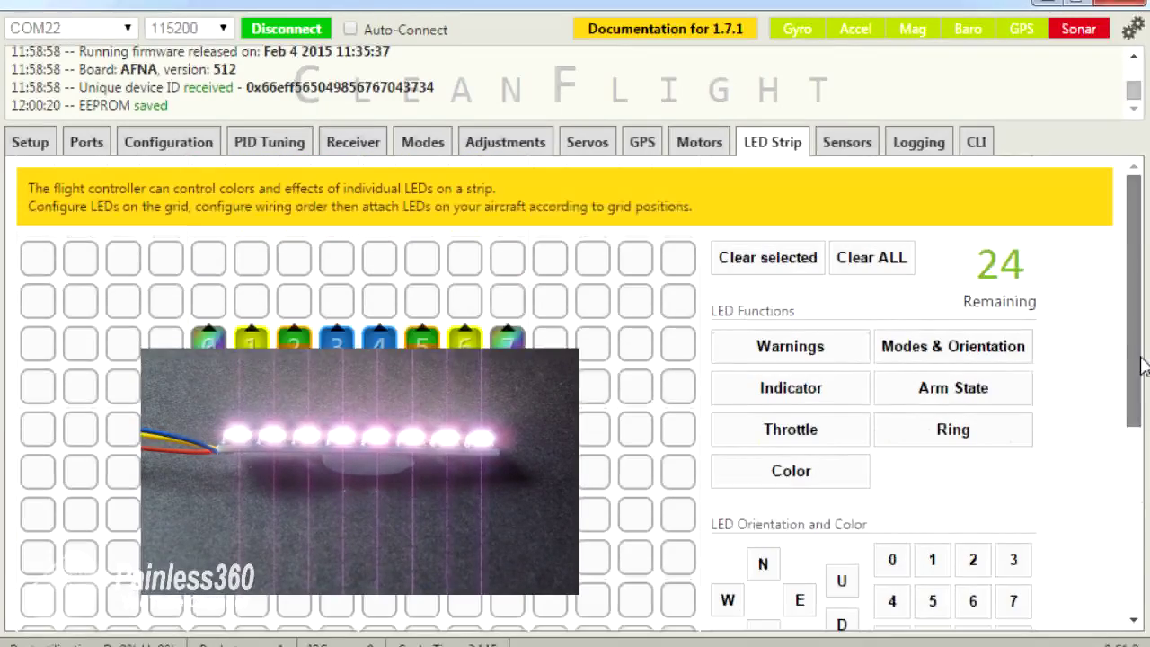
{"action": "scroll", "coordinate": [1138, 587], "scroll_direction": "down", "scroll_amount": 4}
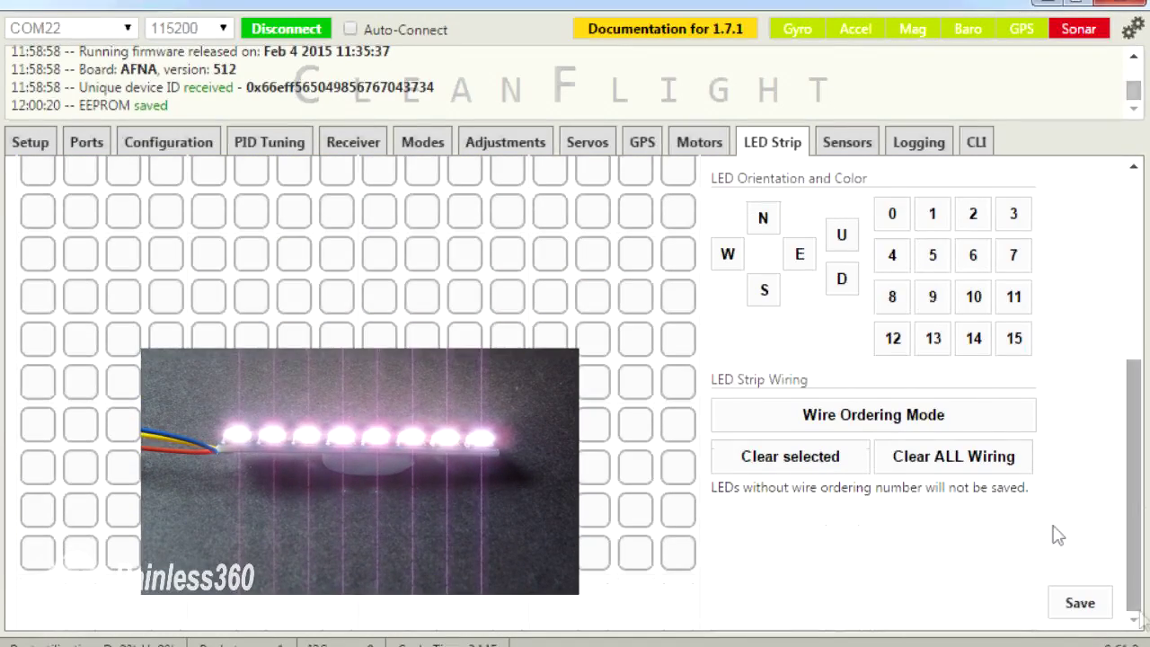
{"action": "left_click", "coordinate": [1081, 606]}
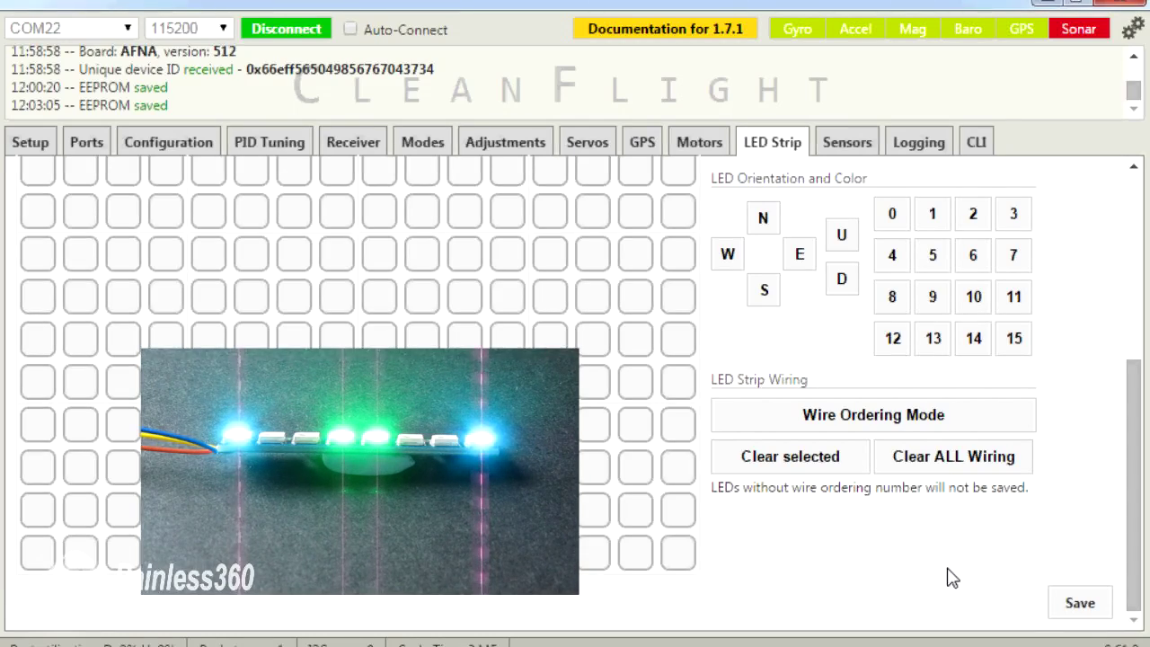
{"action": "left_click_drag", "start_coordinate": [1147, 532], "coordinate": [1143, 357]}
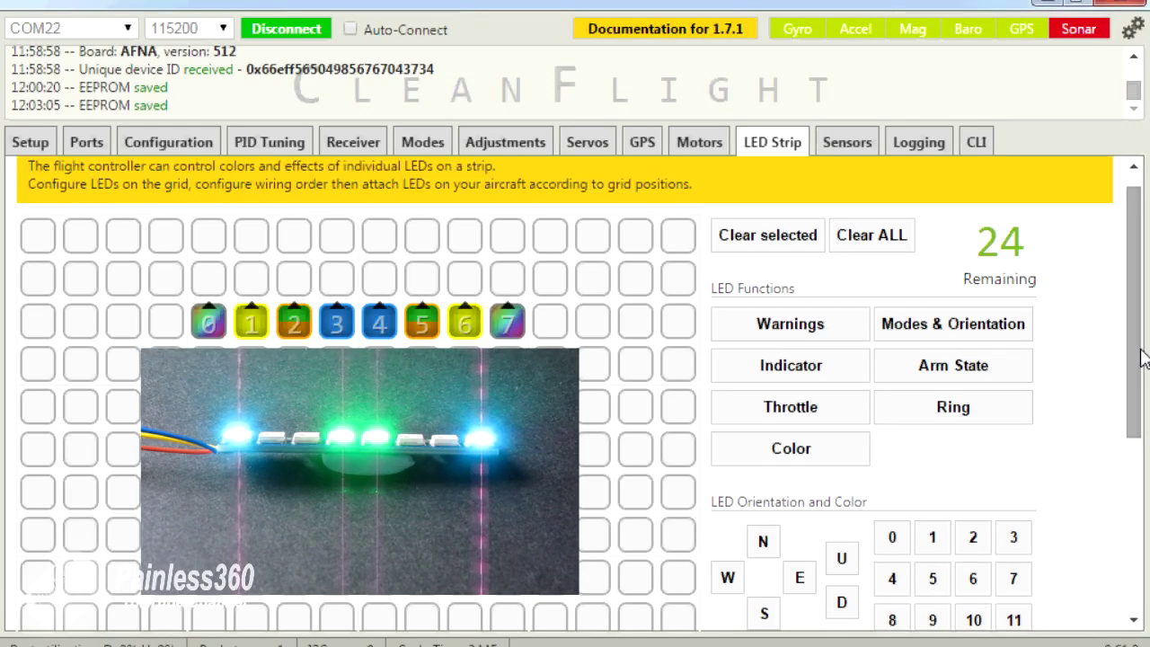
{"action": "left_click", "coordinate": [465, 406]}
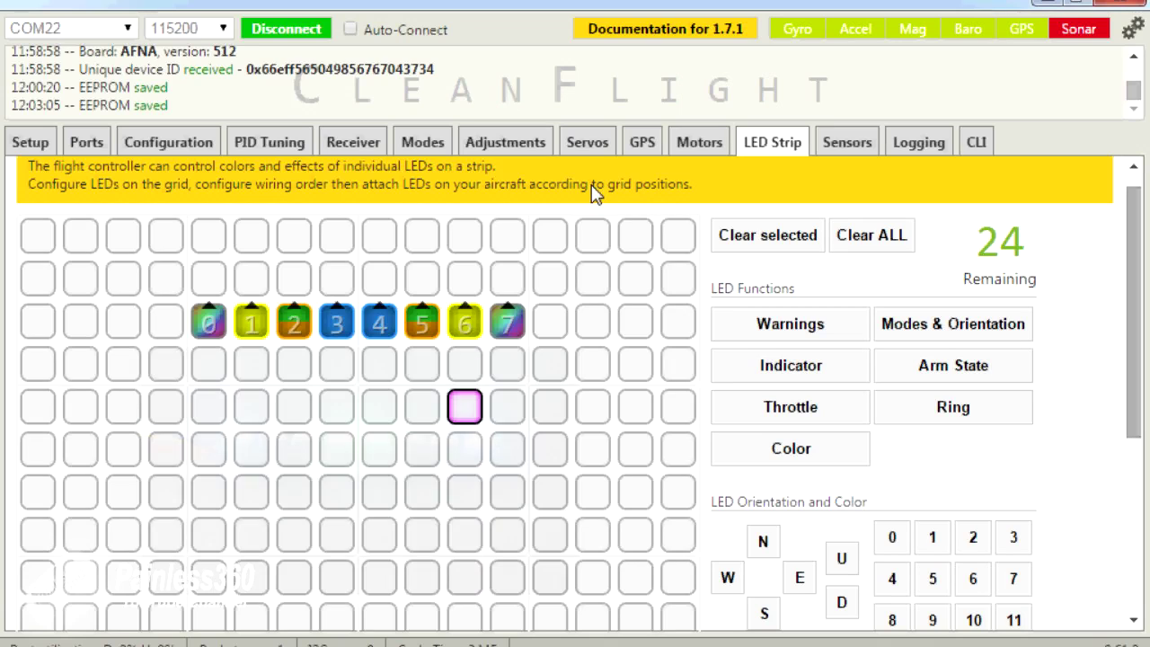
Step: List the stored LED definitions in the CLI with the led command and return to the LED strip configuration
{"action": "left_click", "coordinate": [977, 146]}
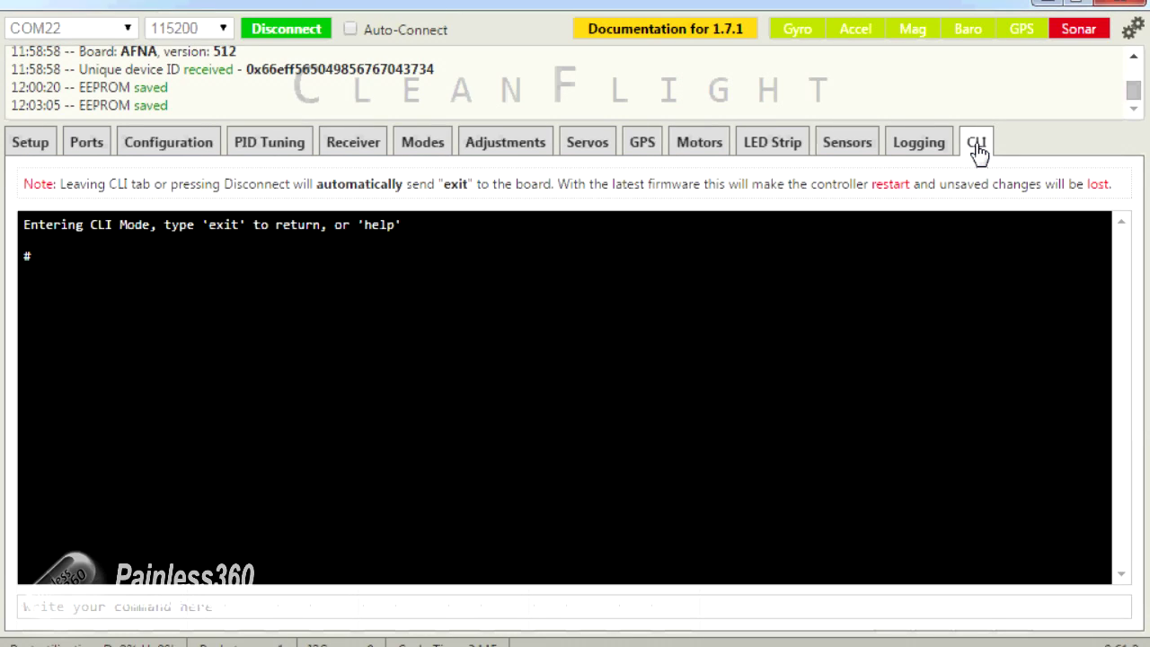
{"action": "type", "text": "led"}
{"action": "key", "text": "Return"}
{"action": "left_click_drag", "start_coordinate": [1122, 398], "coordinate": [1129, 191]}
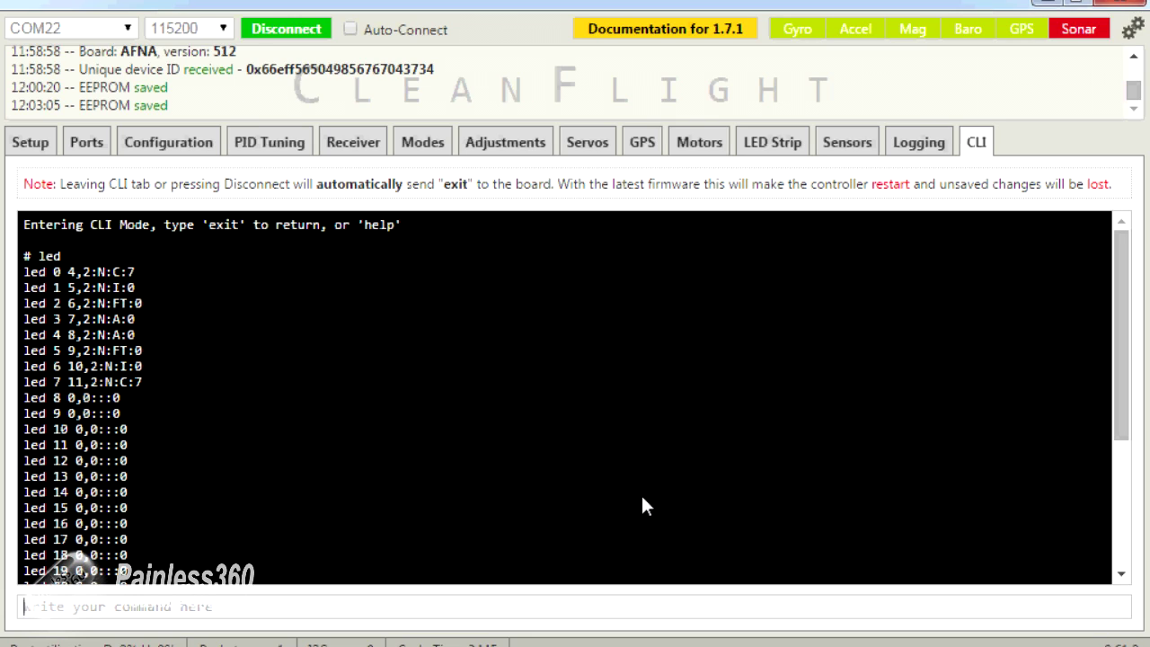
{"action": "left_click", "coordinate": [775, 157]}
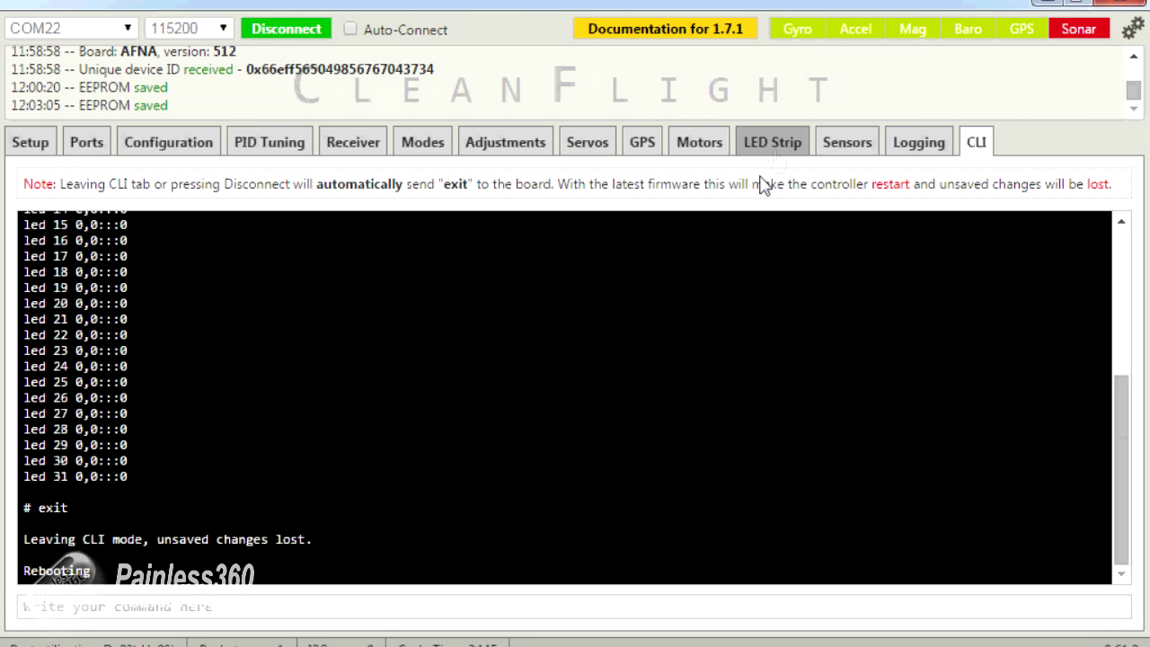